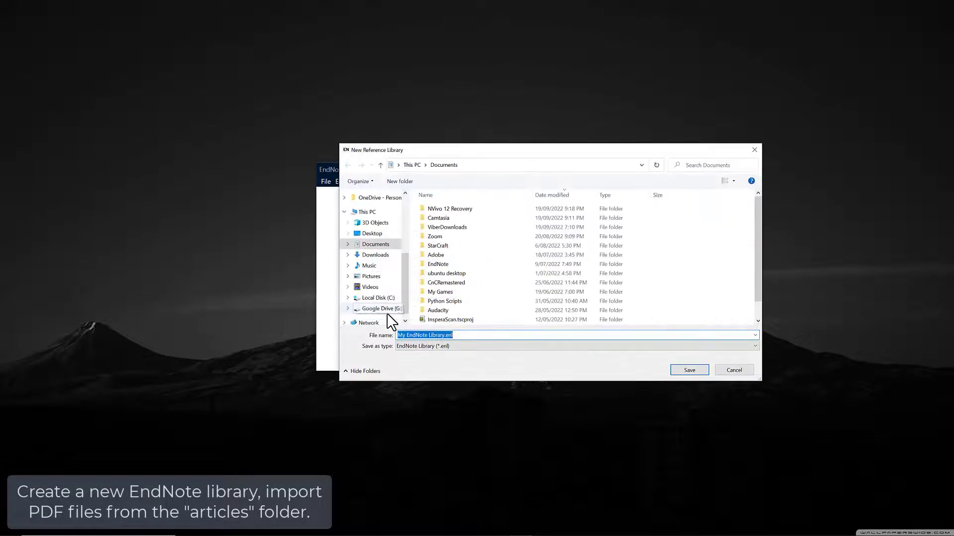
Create a new EndNote reference library named demo01 on the Desktop
left_click(371, 234)
left_click(465, 335)
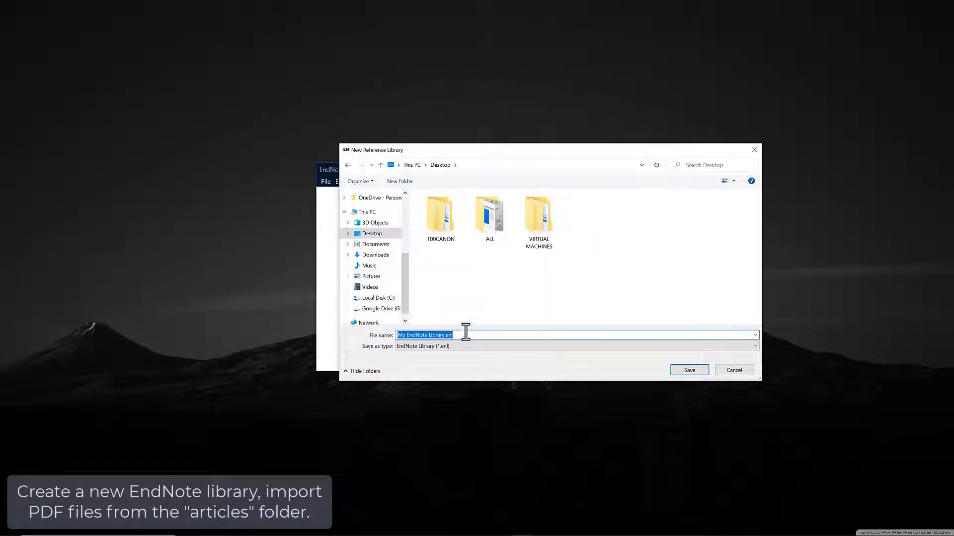
type("demo01")
key("Return")
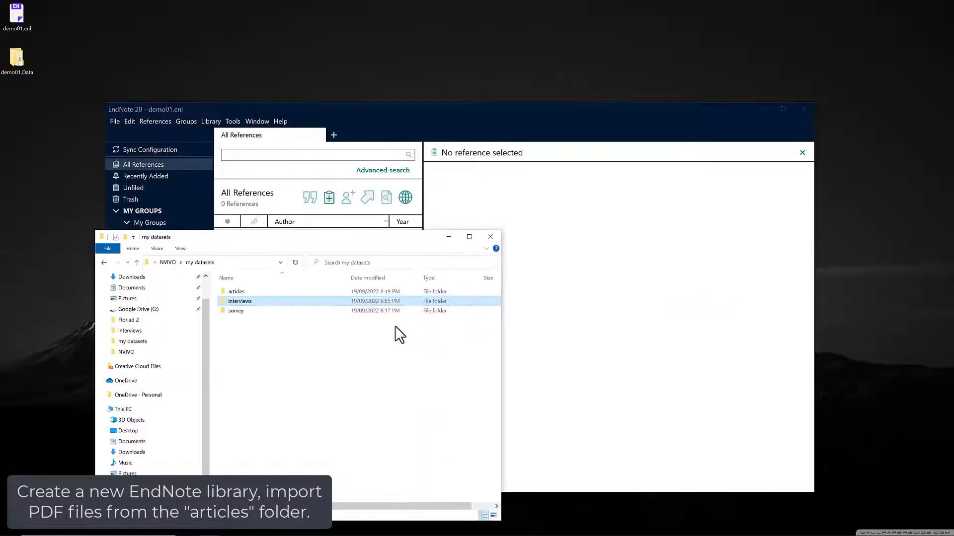
Import the three PDF files from the articles folder into the demo01 library and minimize the file browser
double_click(276, 292)
left_click(275, 292)
left_click(277, 313, "shift")
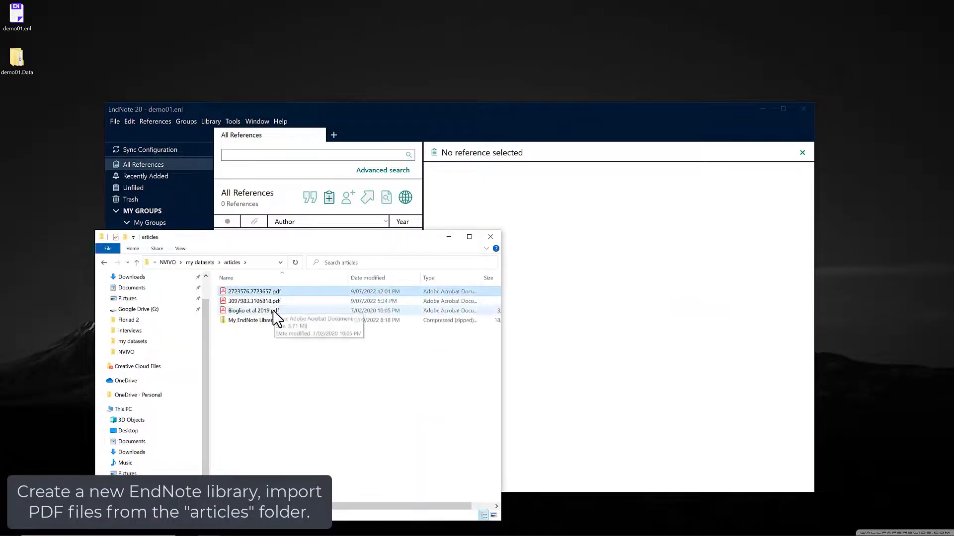
mouse_move(278, 294)
left_mouse_down()
mouse_move(443, 285)
mouse_move(562, 257)
left_mouse_up()
left_click(449, 238)
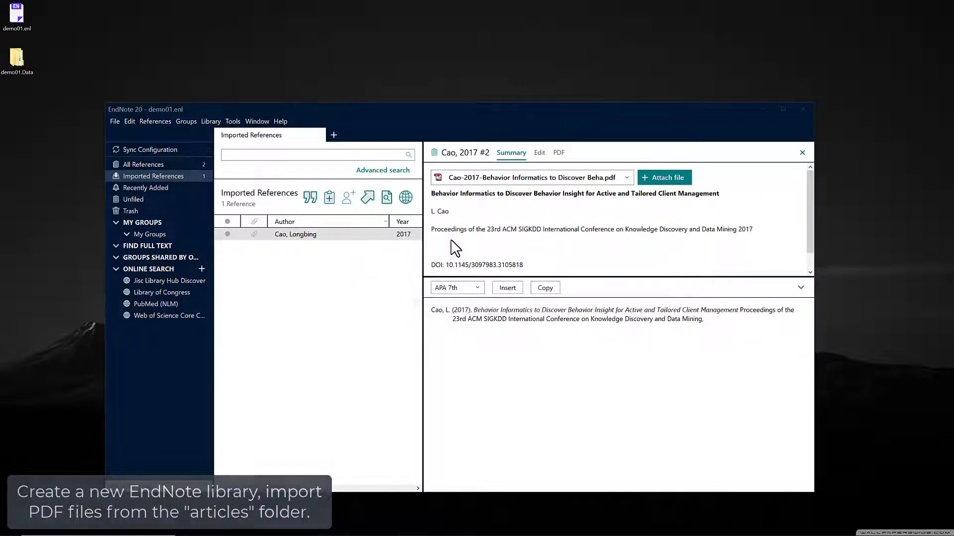
Show all references and examine the editable fields of the 2017 and 2015 records
left_click(201, 166)
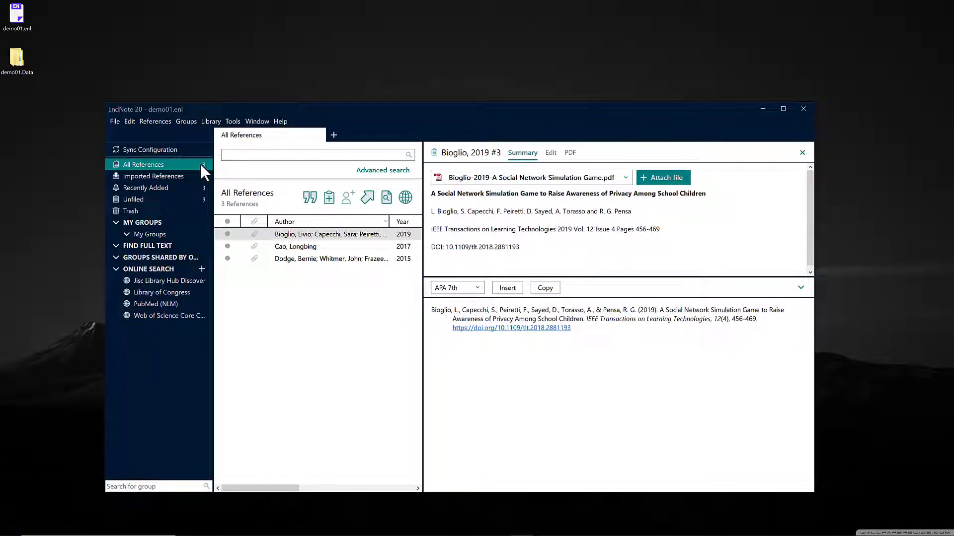
left_click(303, 247)
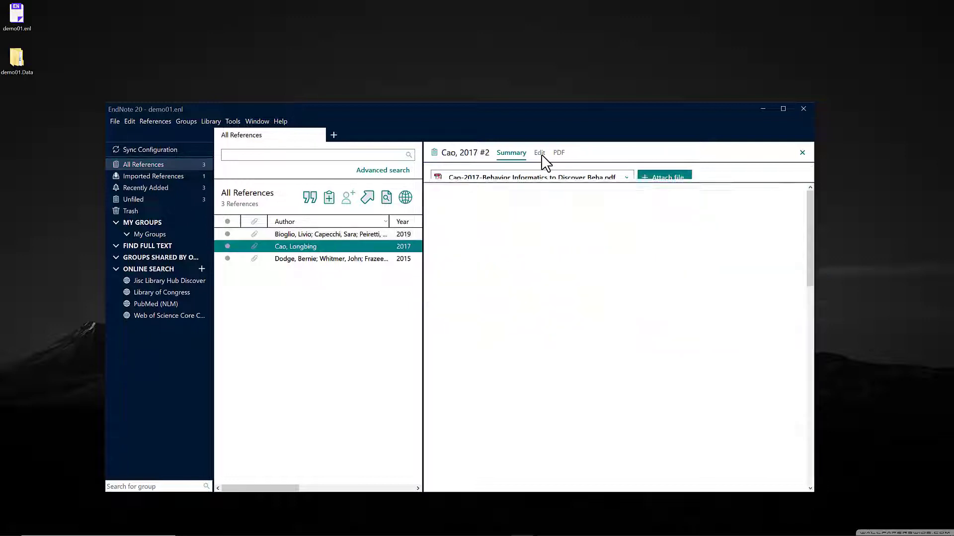
left_click(540, 154)
left_click(319, 259)
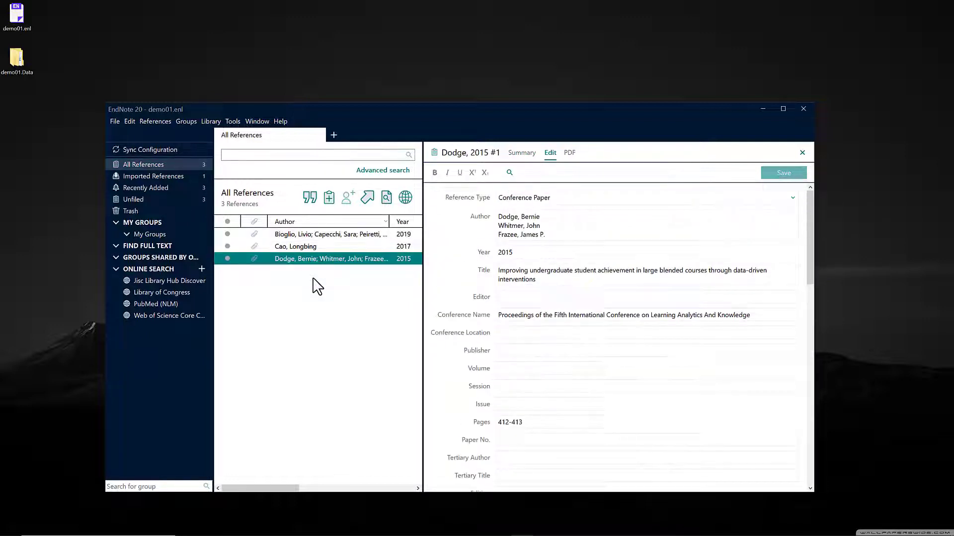
Export the library references to the Desktop as the XML file demo01.xml
left_click(117, 123)
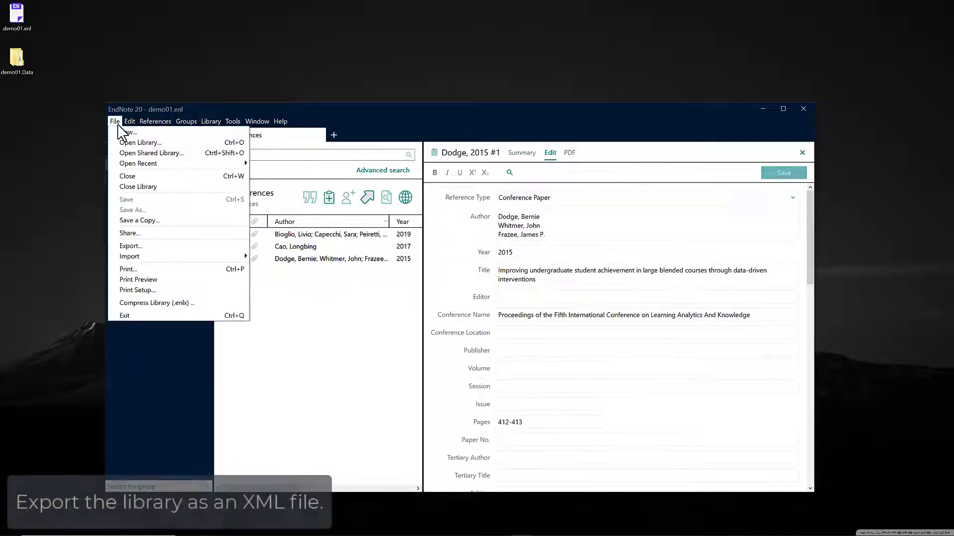
left_click(143, 245)
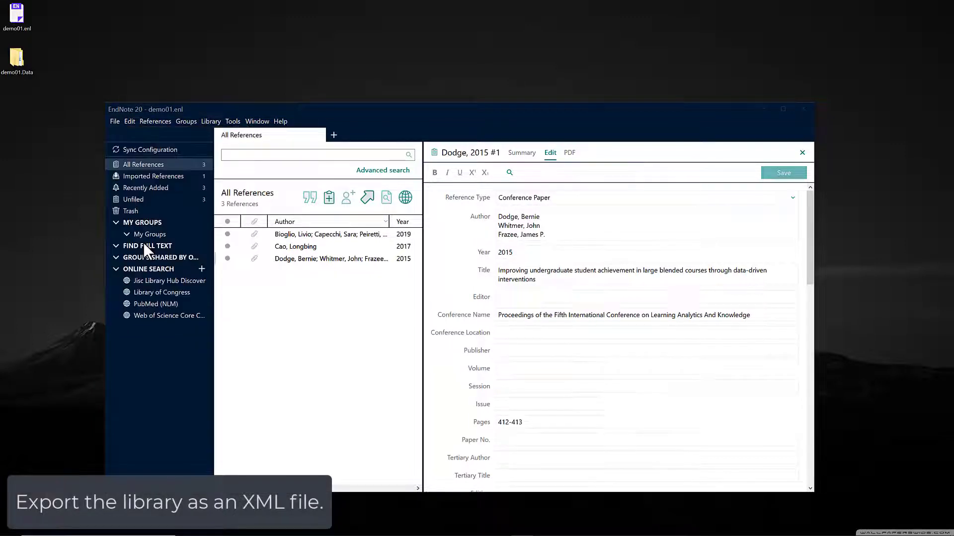
left_click(444, 372)
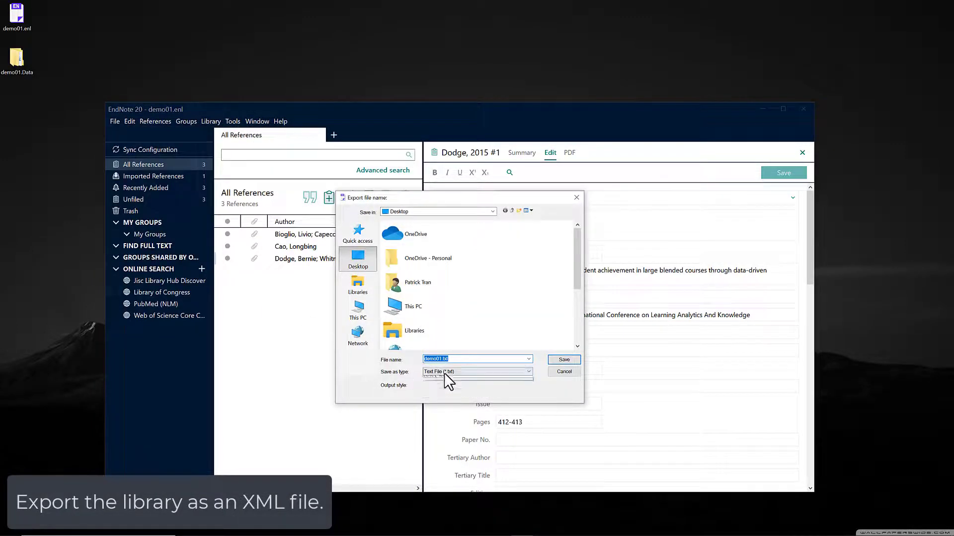
left_click(443, 396)
left_click(462, 386)
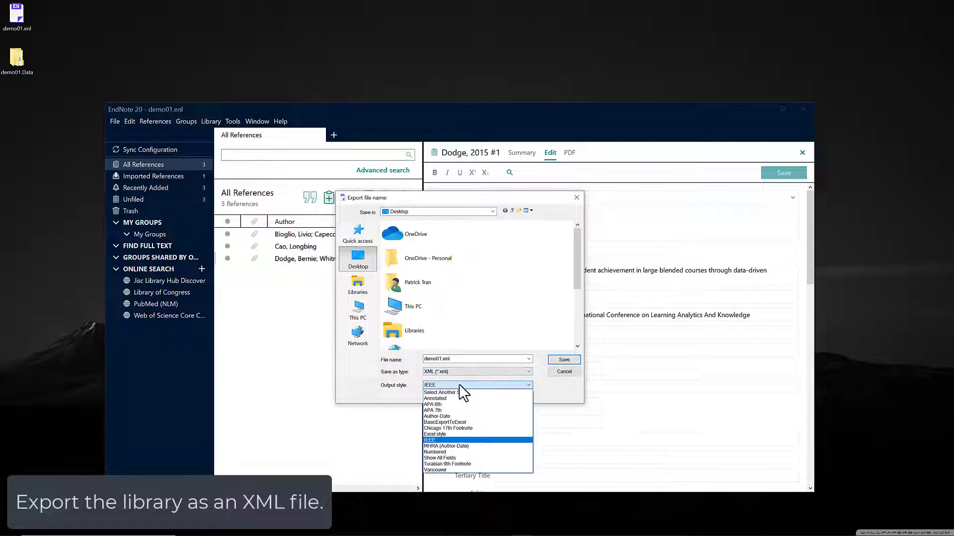
left_click(461, 392)
left_click(558, 359)
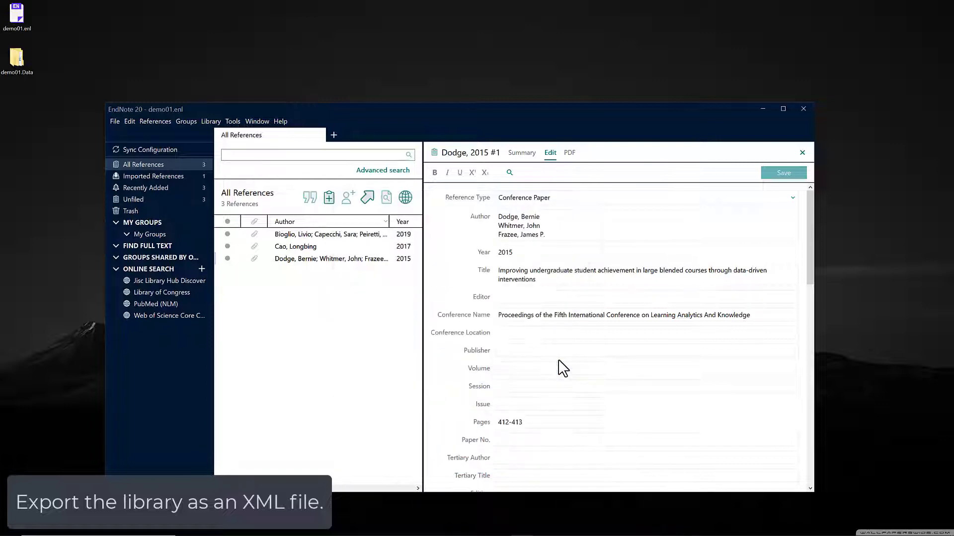
Close EndNote and launch NVivo 12 Pro
left_click(799, 112)
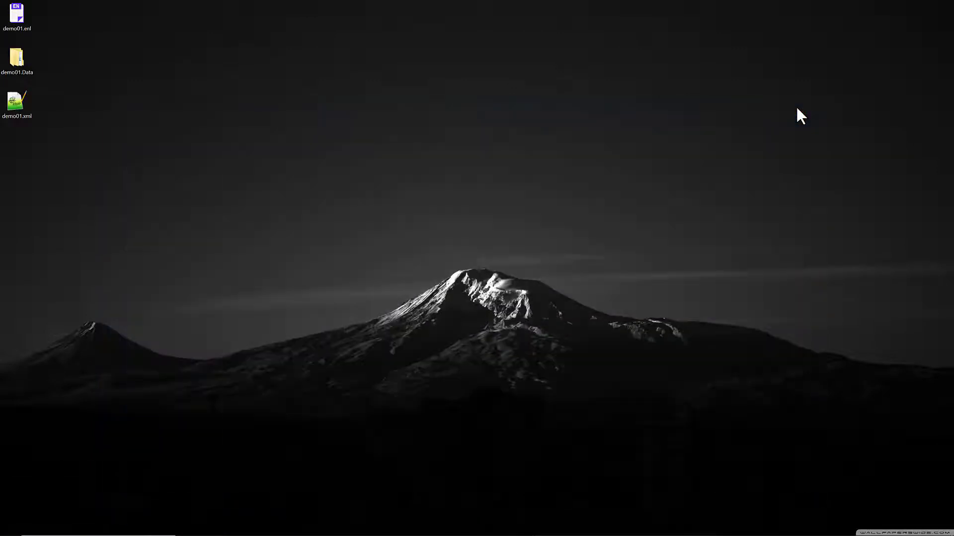
key("super")
type("nvivo")
key("Return")
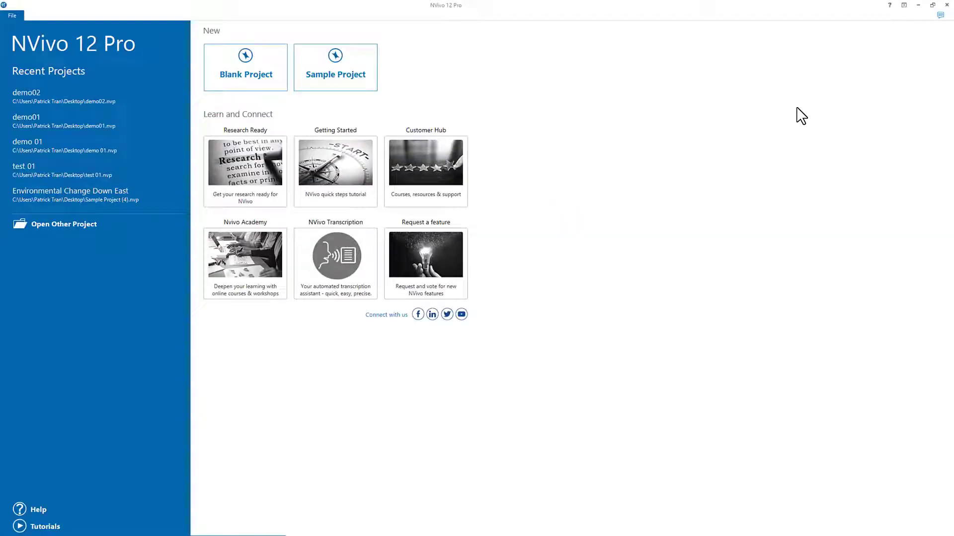
Create a blank project titled demo01 and close its Quick Start Steps page
left_click(264, 55)
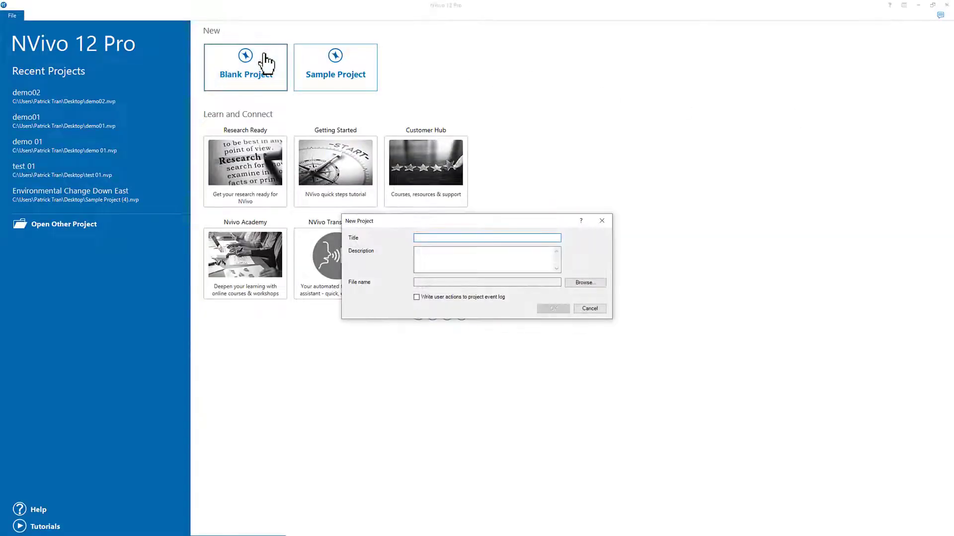
type("demo03")
key("Return")
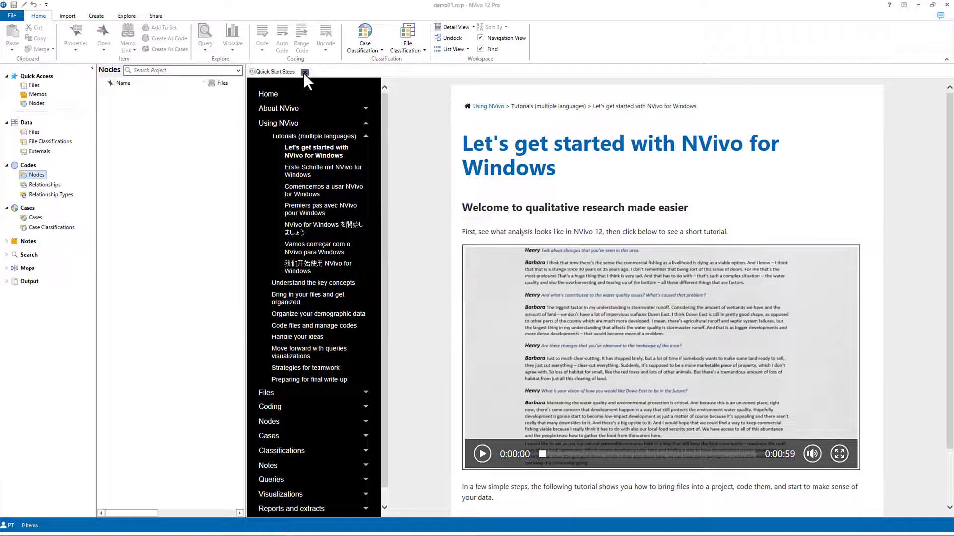
left_click(303, 73)
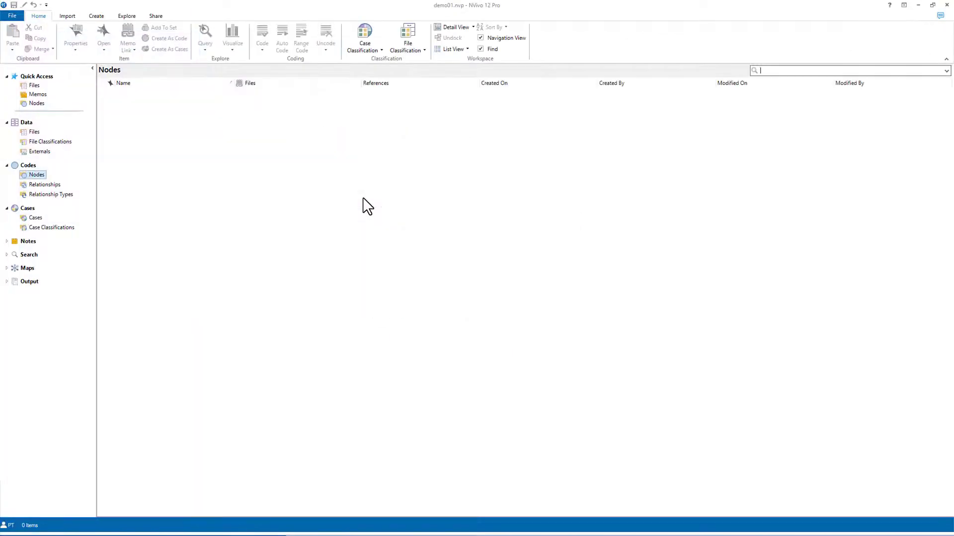
Create a folder named "lit review" under the project's data Files
left_click(33, 133)
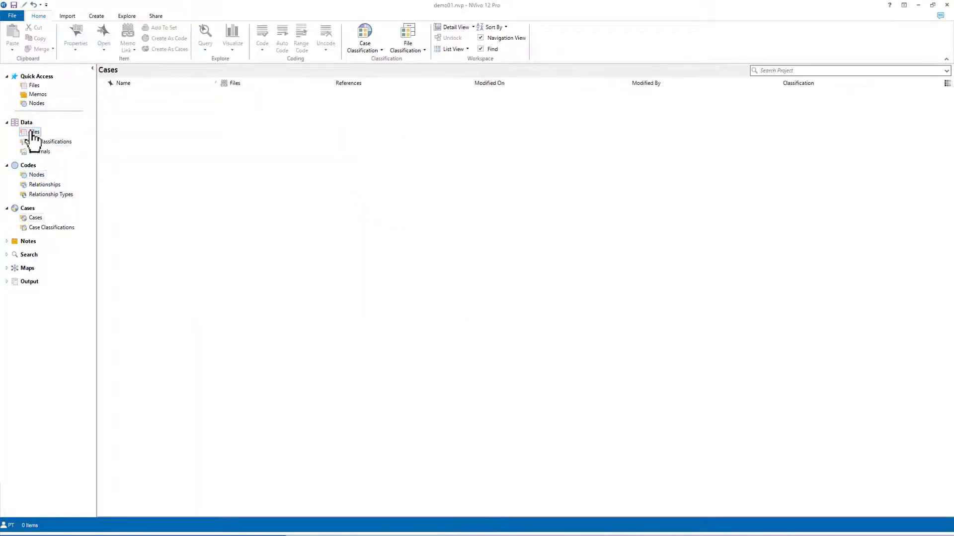
right_click(32, 132)
left_click(51, 133)
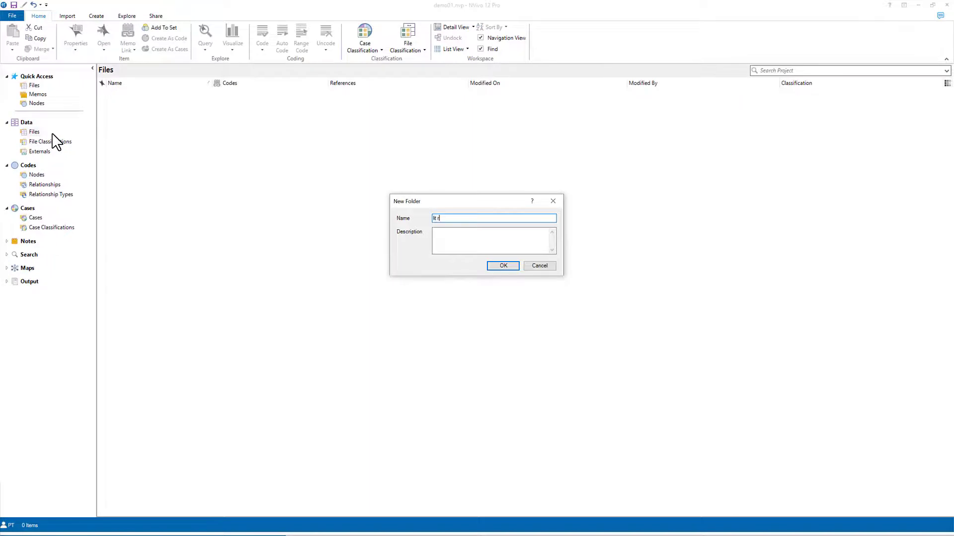
key("Return")
Create a folder named "lit review" under Nodes
right_click(35, 185)
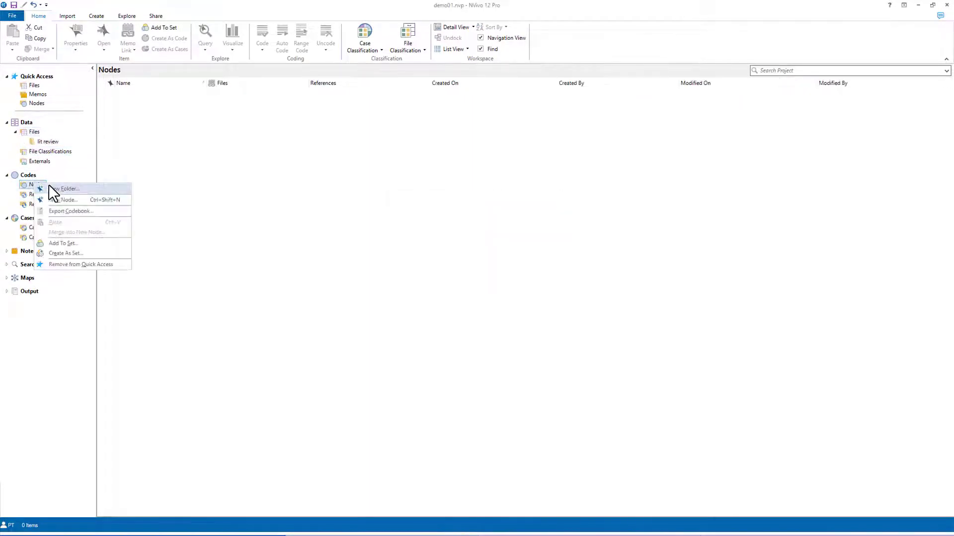
left_click(52, 190)
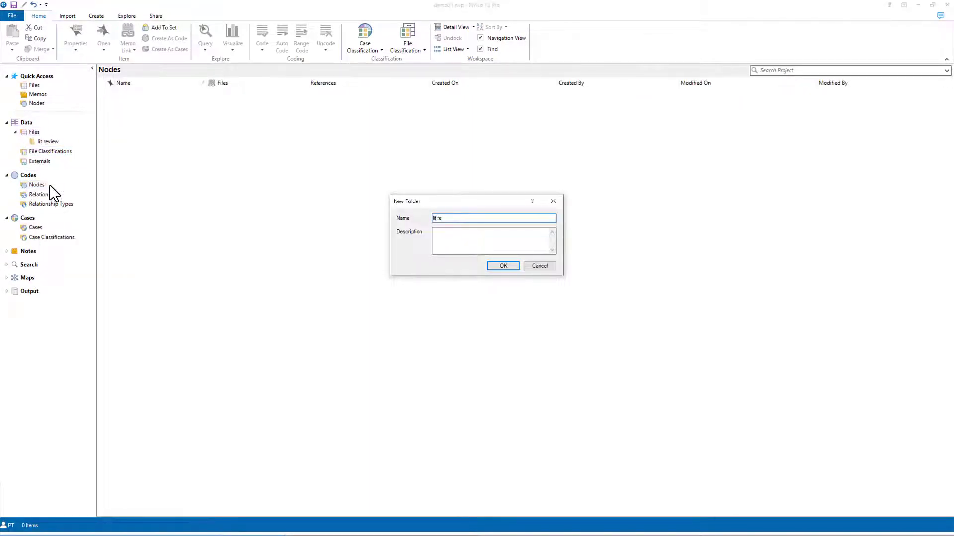
key("Return")
Create a folder named "lit review" under Cases
left_click(34, 238)
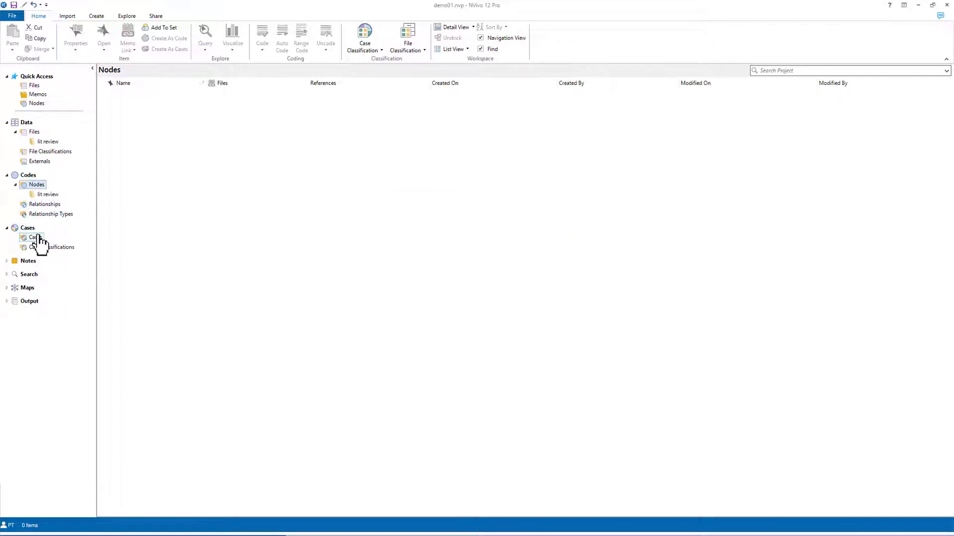
right_click(49, 237)
left_click(55, 241)
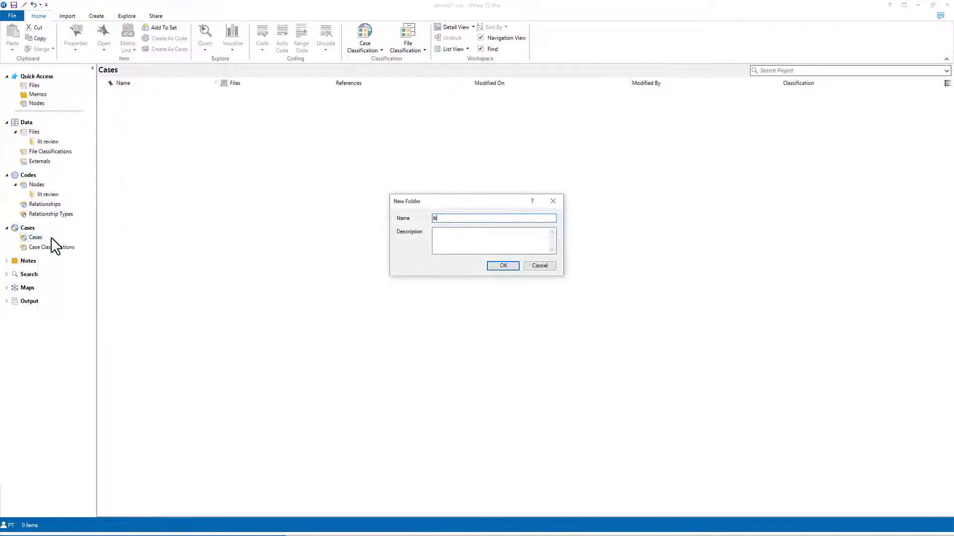
type("lit review")
key("Return")
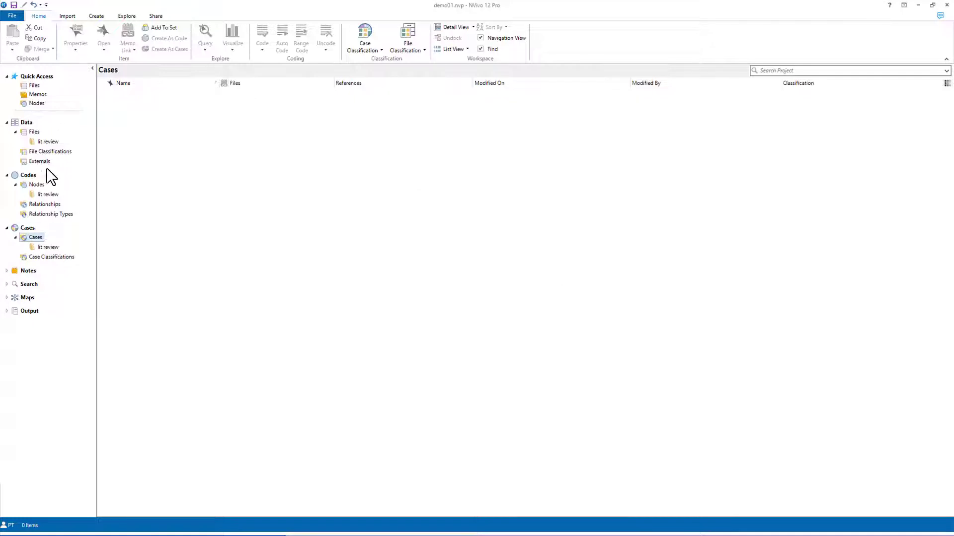
Start an EndNote import of demo01.xml from the Desktop with the Files "lit review" folder selected
left_click(48, 142)
left_click(67, 16)
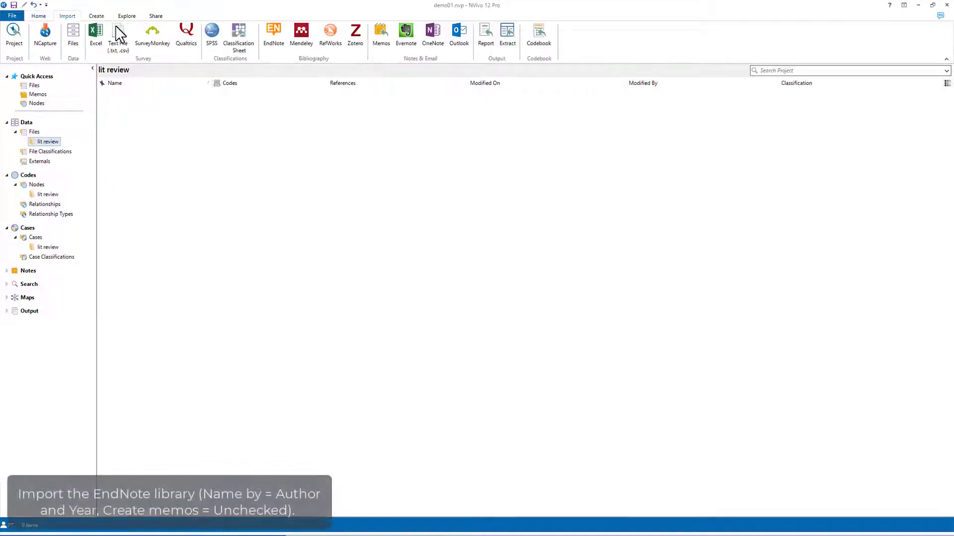
left_click(273, 40)
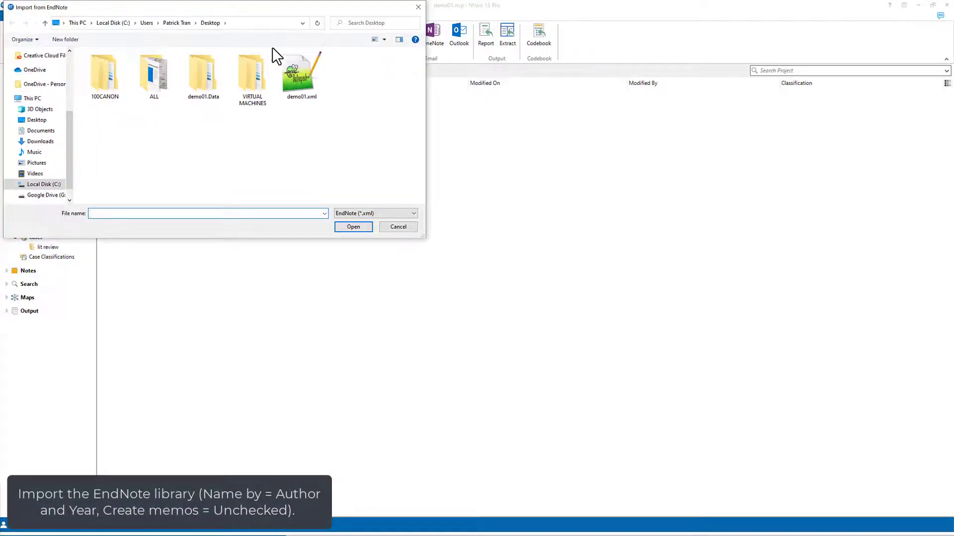
double_click(300, 78)
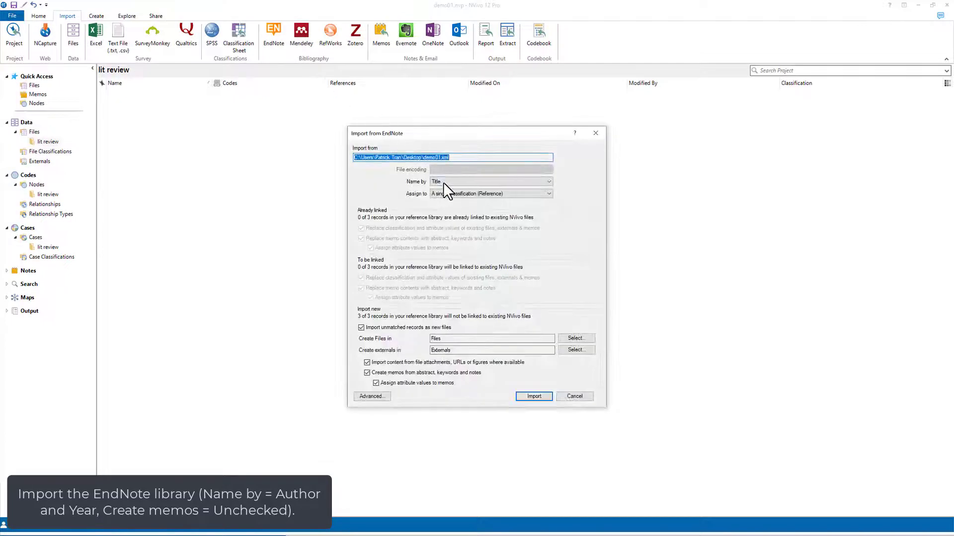
Import the EndNote records named by Author and Year into the "lit review" files folder, without creating memos
left_click(443, 182)
left_click(442, 195)
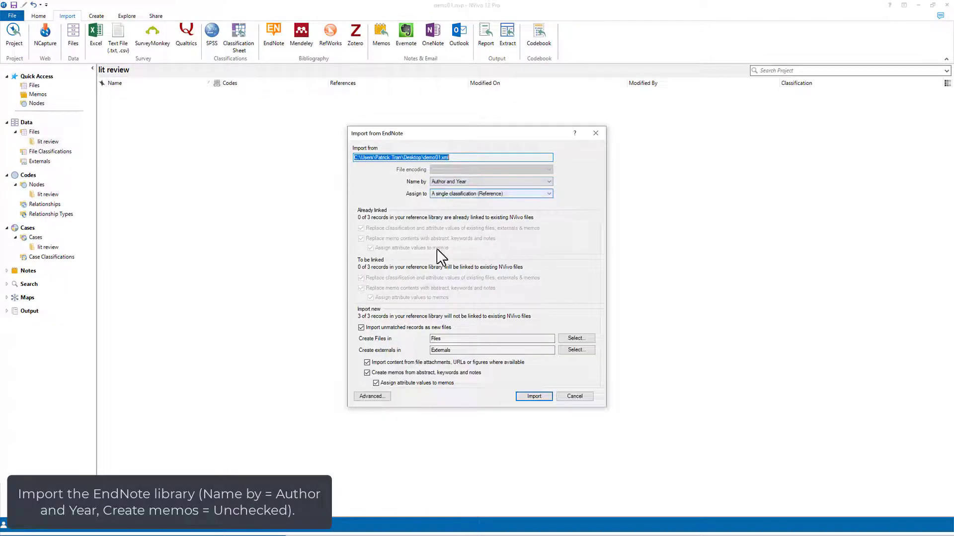
left_click(389, 372)
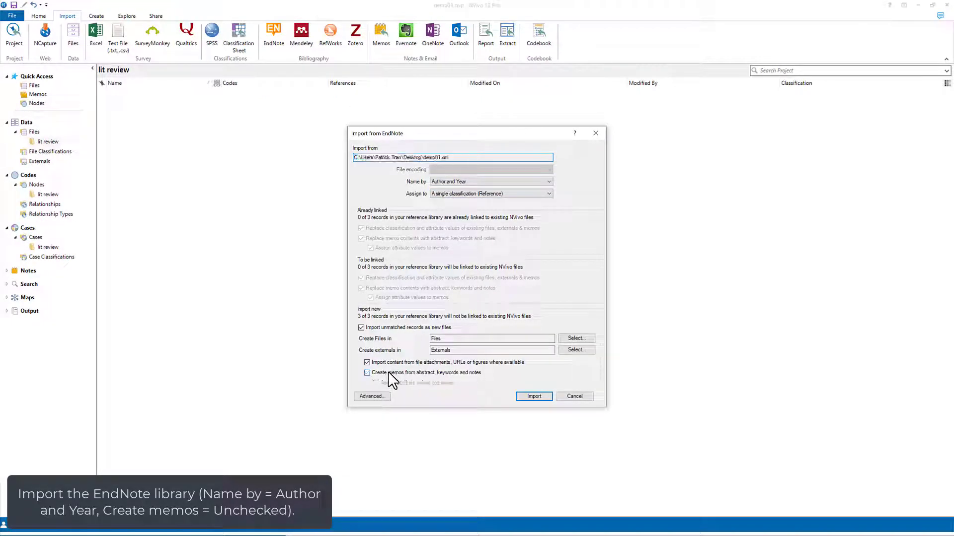
left_click(575, 338)
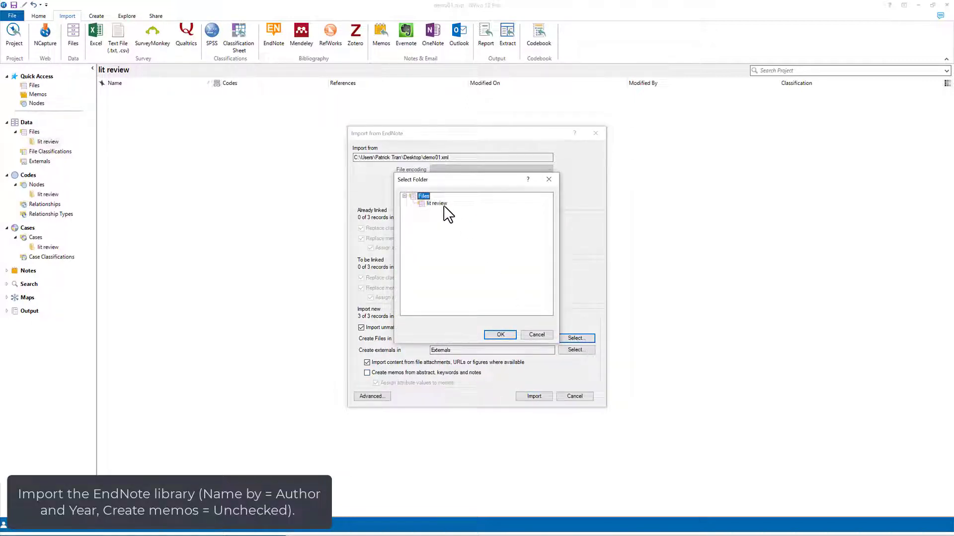
left_click(499, 335)
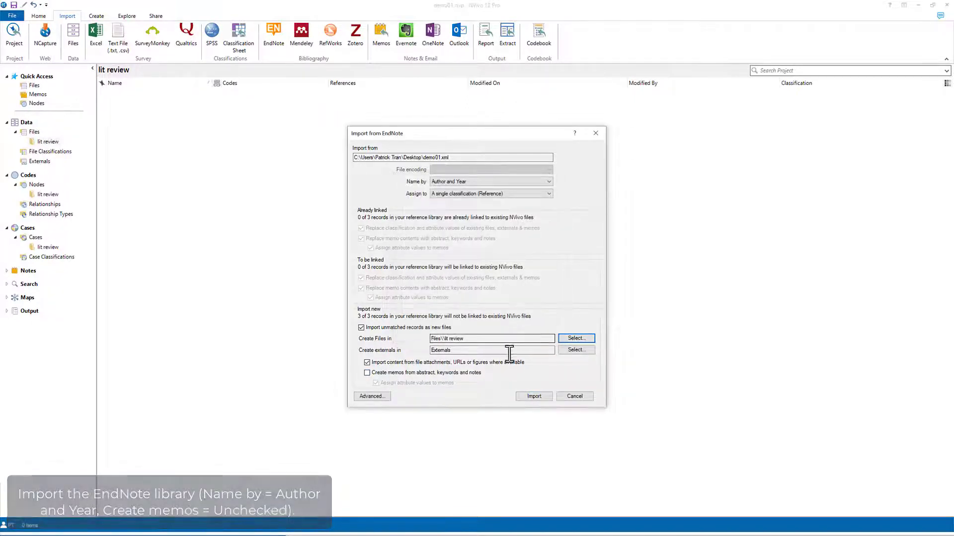
left_click(527, 395)
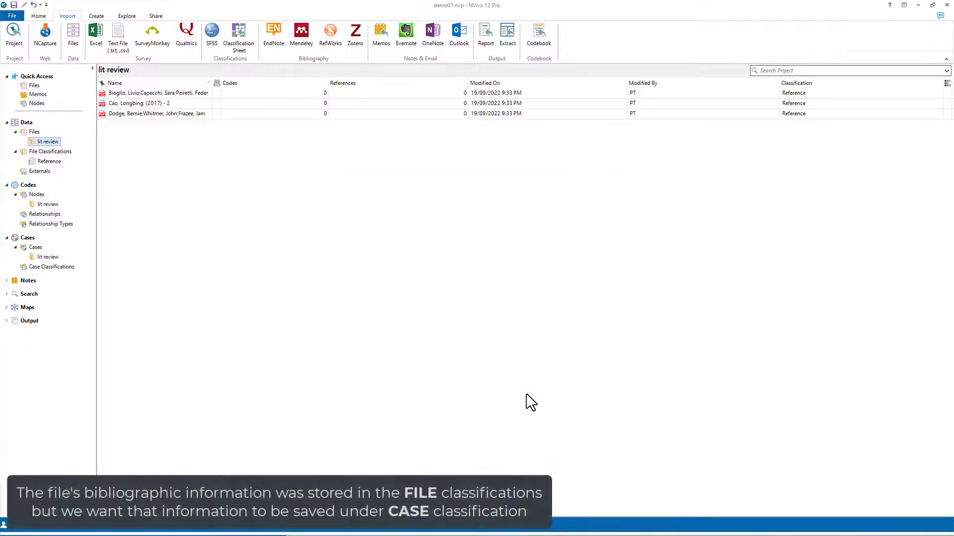
Export the Reference file classification sheet to Excel on the Desktop with the item name format Name, and check the exported file
left_click(56, 163)
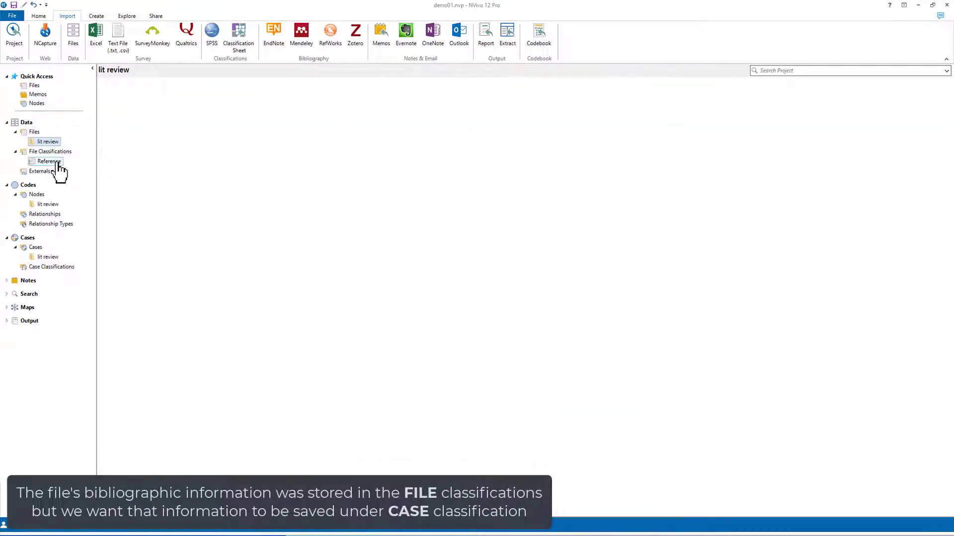
right_click(59, 171)
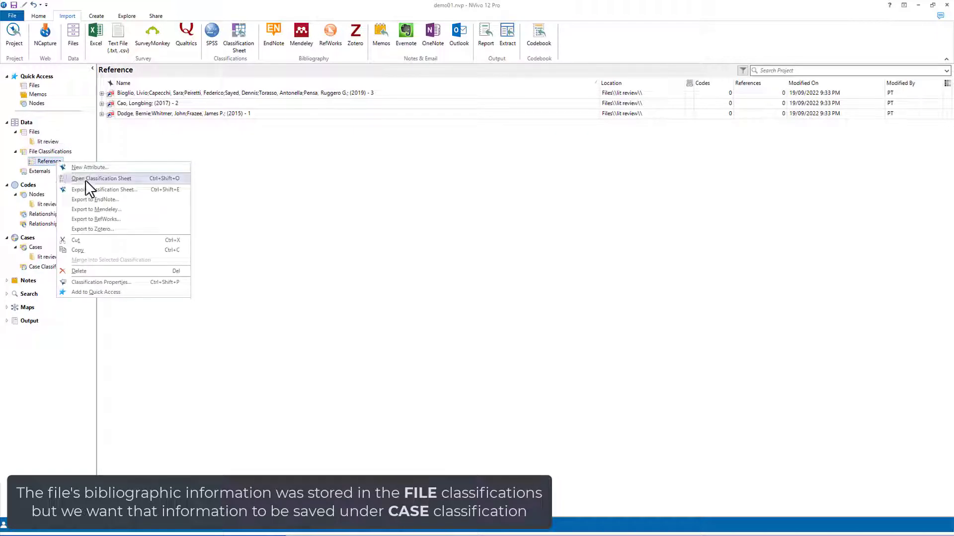
left_click(97, 190)
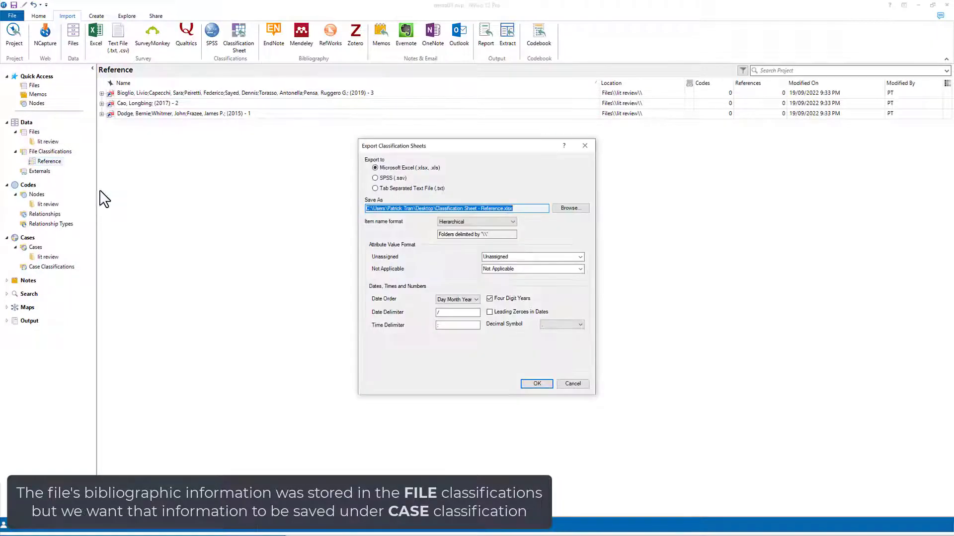
left_click(385, 168)
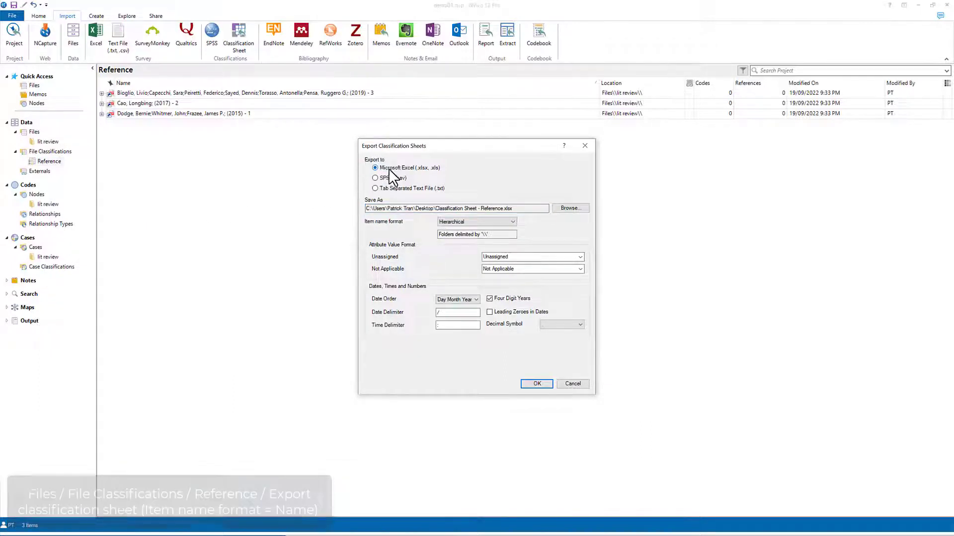
left_click(527, 212)
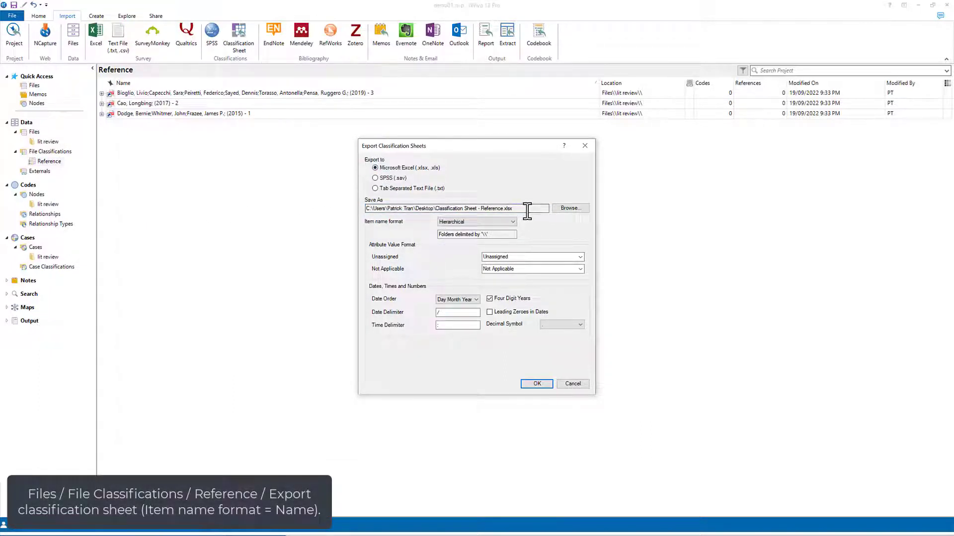
left_click(509, 220)
left_click(502, 236)
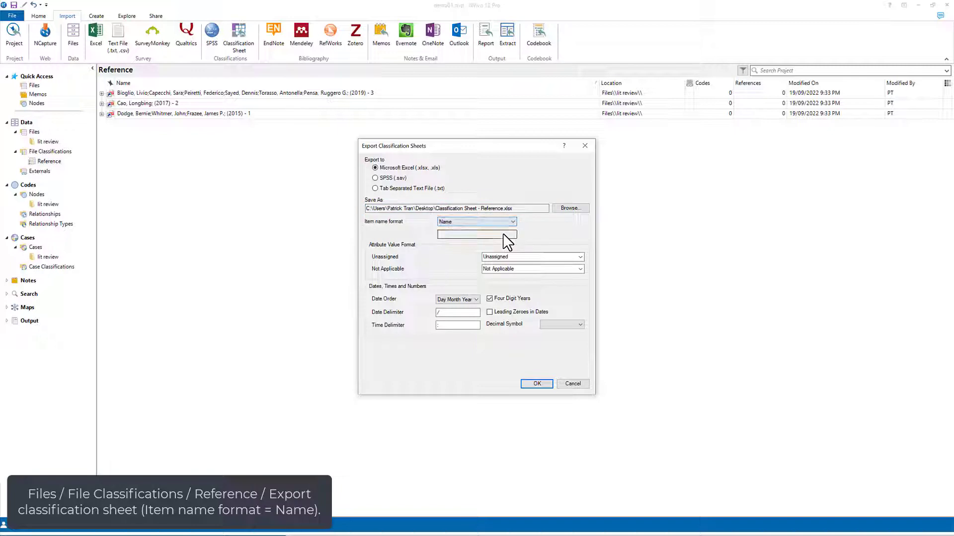
left_click(537, 384)
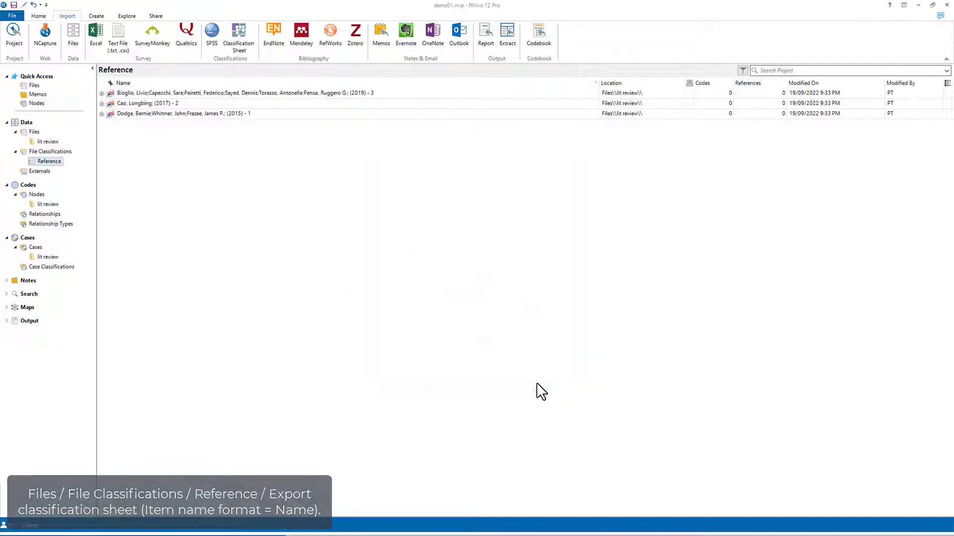
left_click(916, 6)
double_click(20, 225)
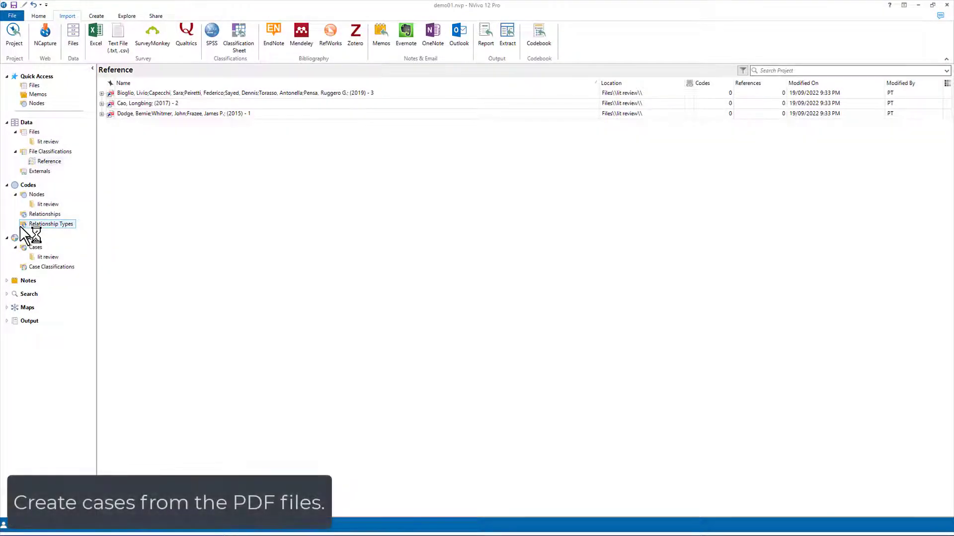
Create cases from all three PDFs in the Files "lit review" folder, storing them in the Cases "lit review" folder
left_click(47, 142)
left_click(119, 93)
left_click(120, 113, "shift")
right_click(121, 113)
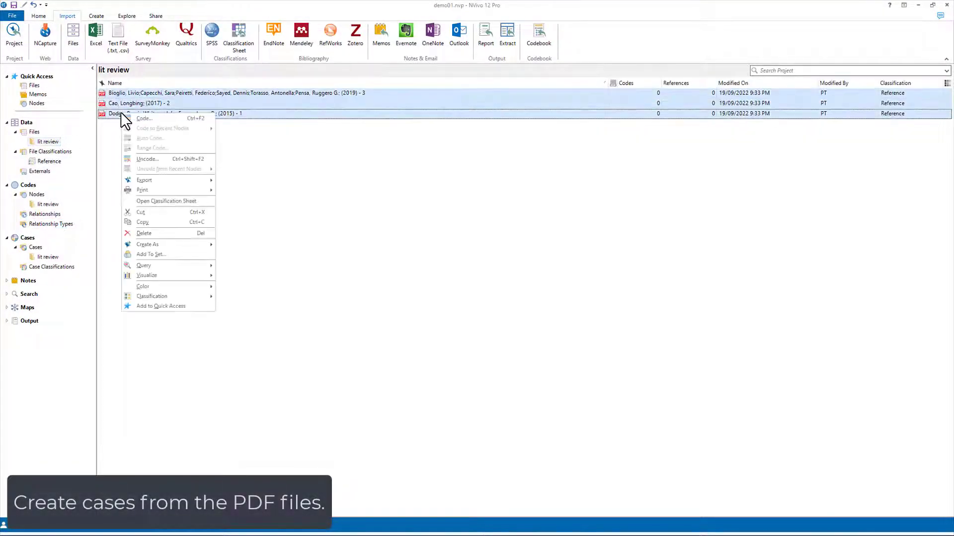
mouse_move(156, 243)
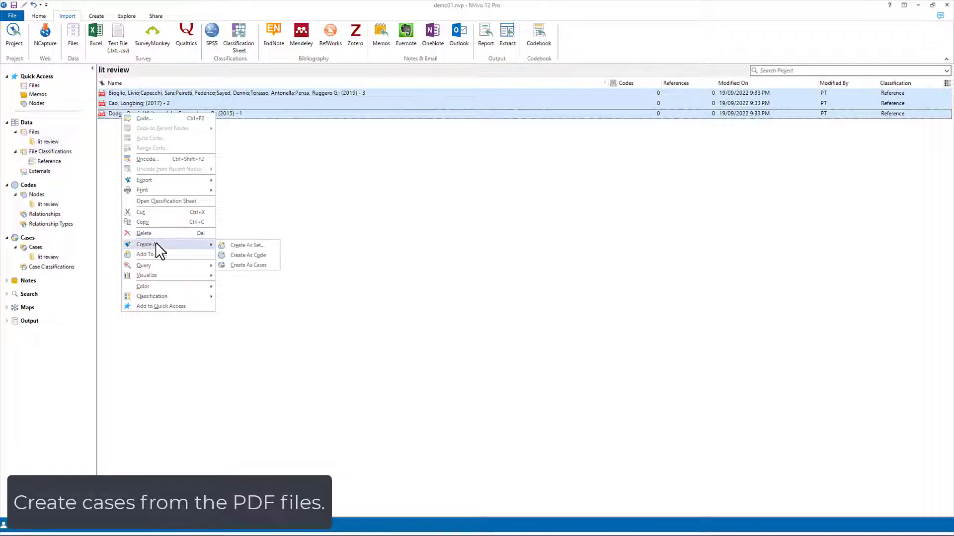
left_click(237, 264)
left_click(436, 203)
left_click(492, 333)
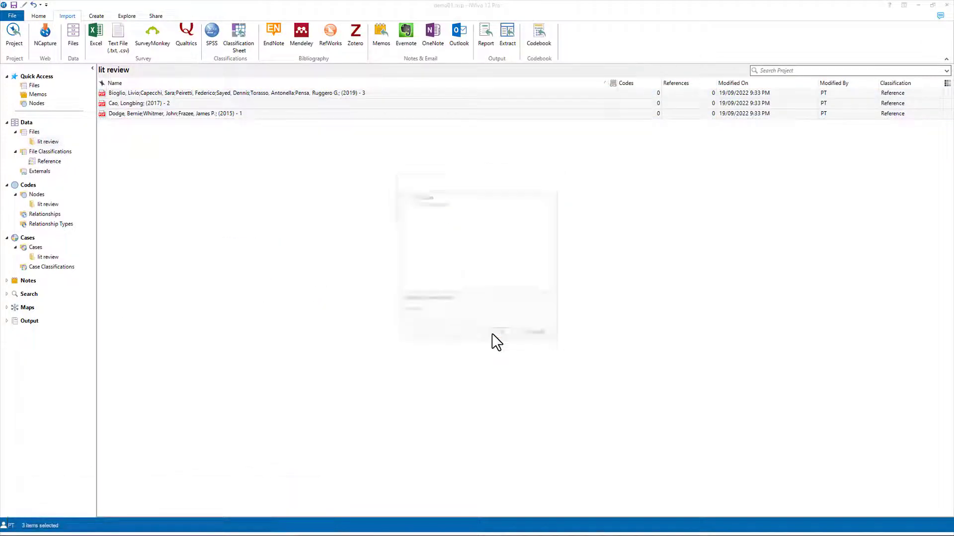
left_click(42, 256)
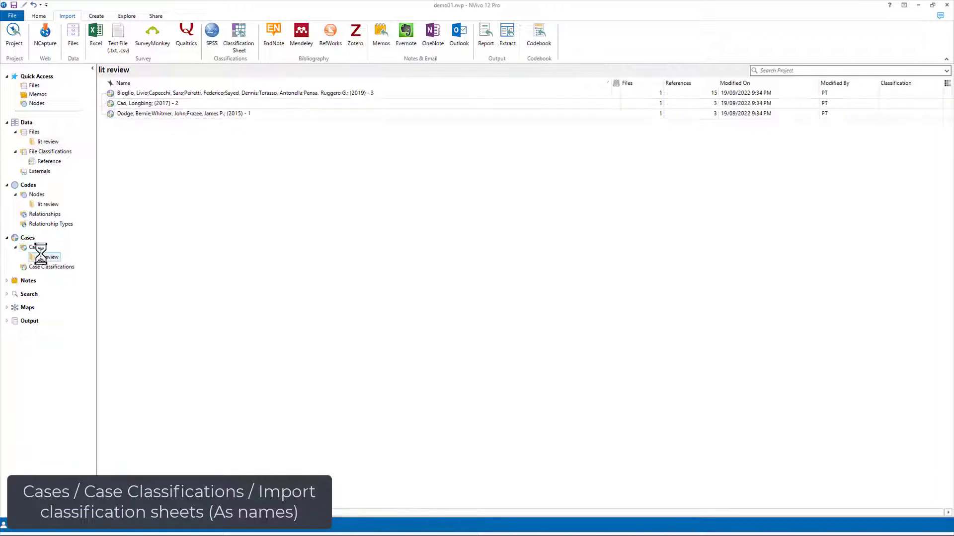
Start importing "Classification Sheet - Reference.xlsx" from the Desktop as a Case Classification, keeping the default attribute options
left_click(50, 267)
right_click(47, 268)
left_click(67, 281)
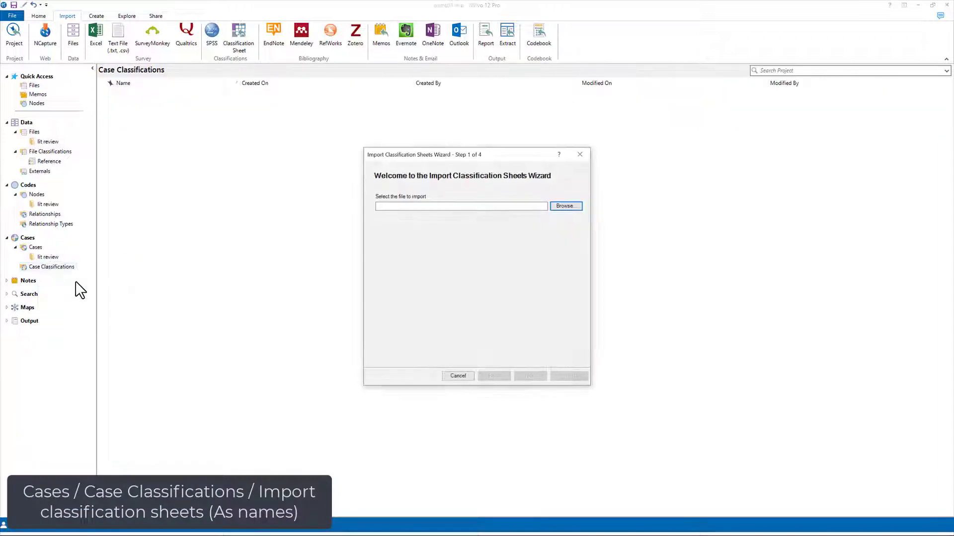
left_click(566, 206)
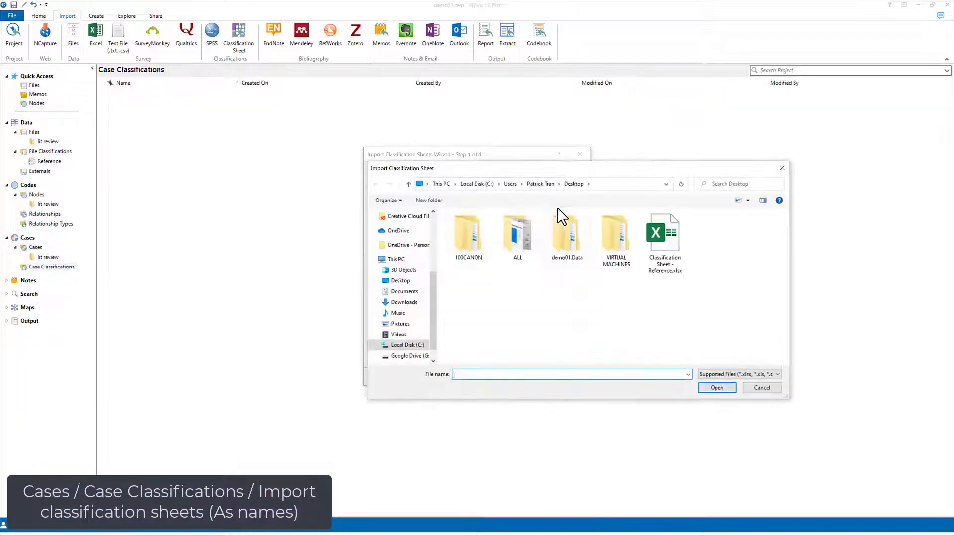
double_click(655, 238)
left_click(541, 376)
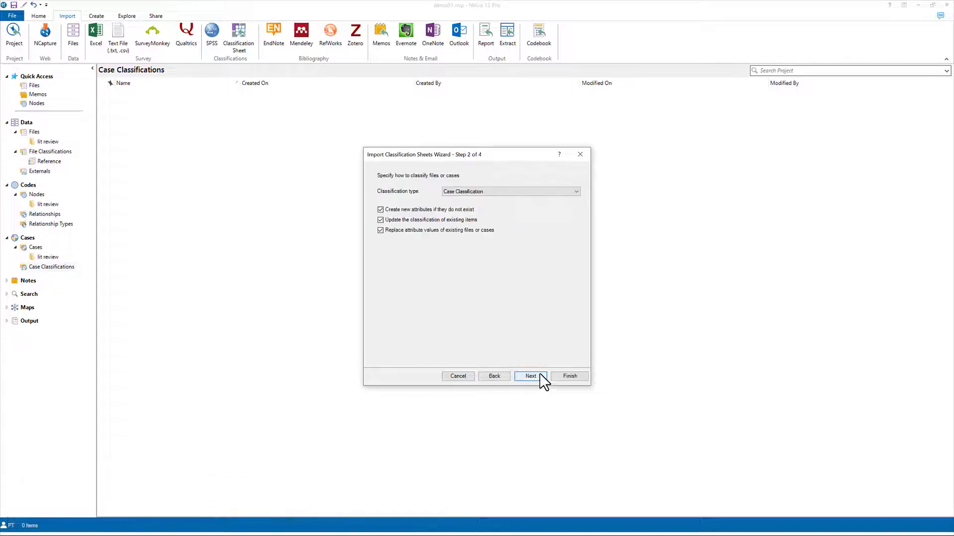
left_click(531, 377)
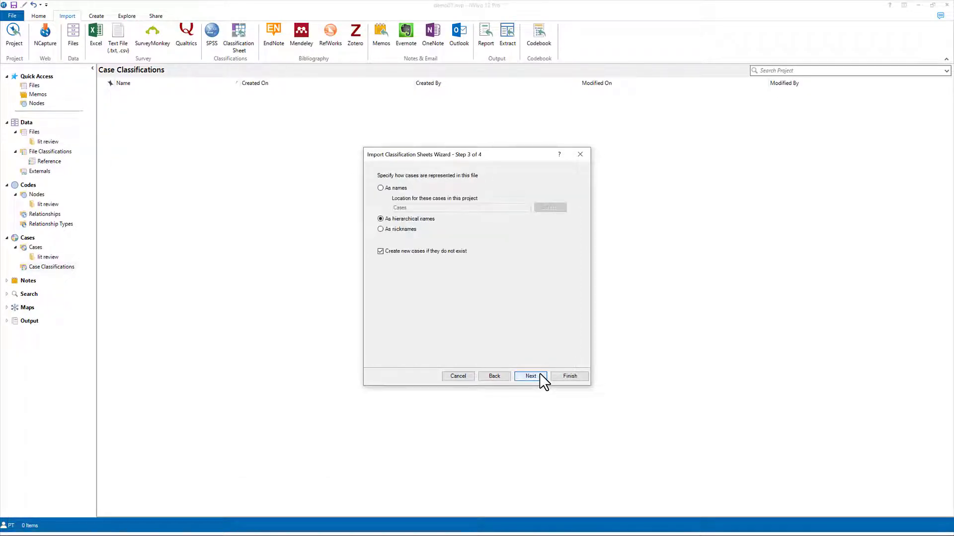
Represent the cases as names located in the Cases "lit review" folder and finish the classification sheet import
left_click(396, 189)
left_click(541, 208)
left_click(449, 204)
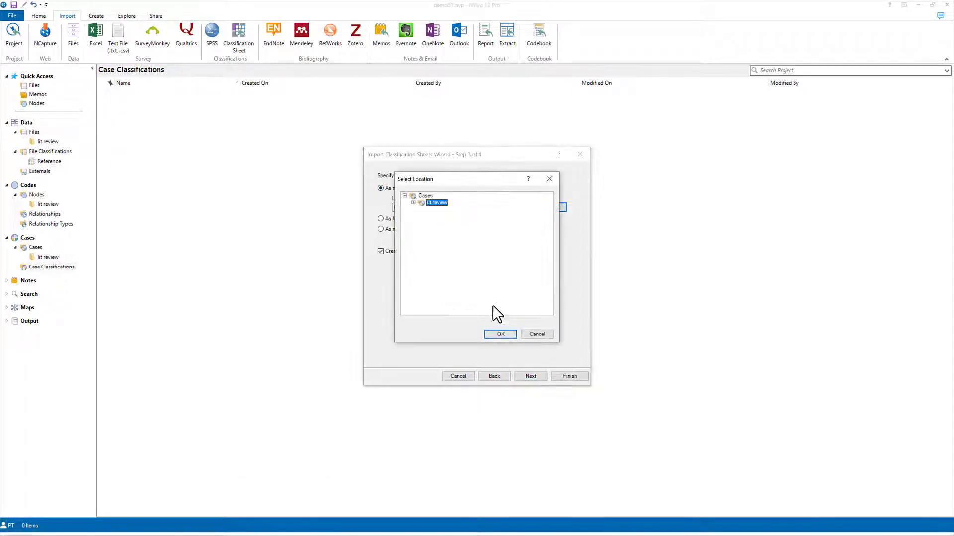
left_click(496, 332)
left_click(526, 374)
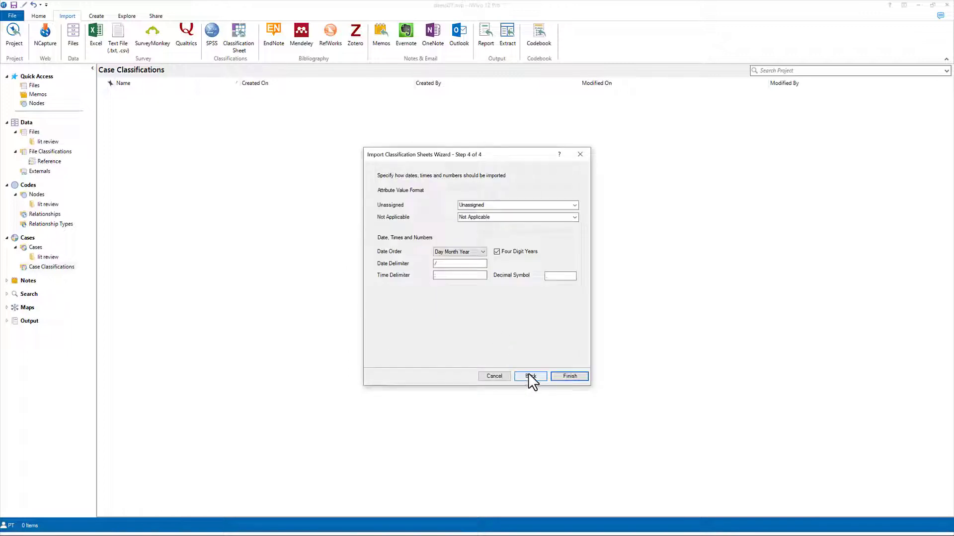
left_click(569, 376)
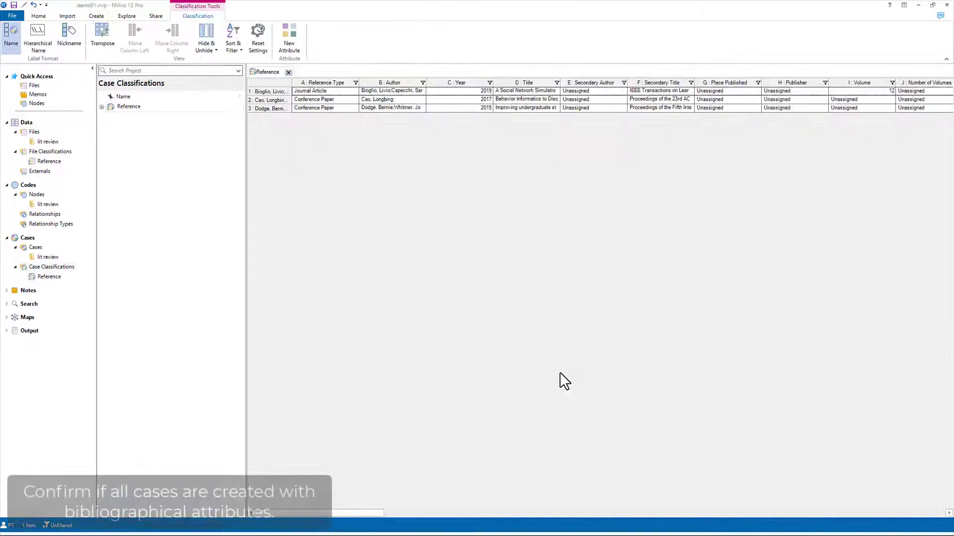
Examine the attributes of the Reference case classification and the coded content of the three cases in the "lit review" folder
left_click(101, 107)
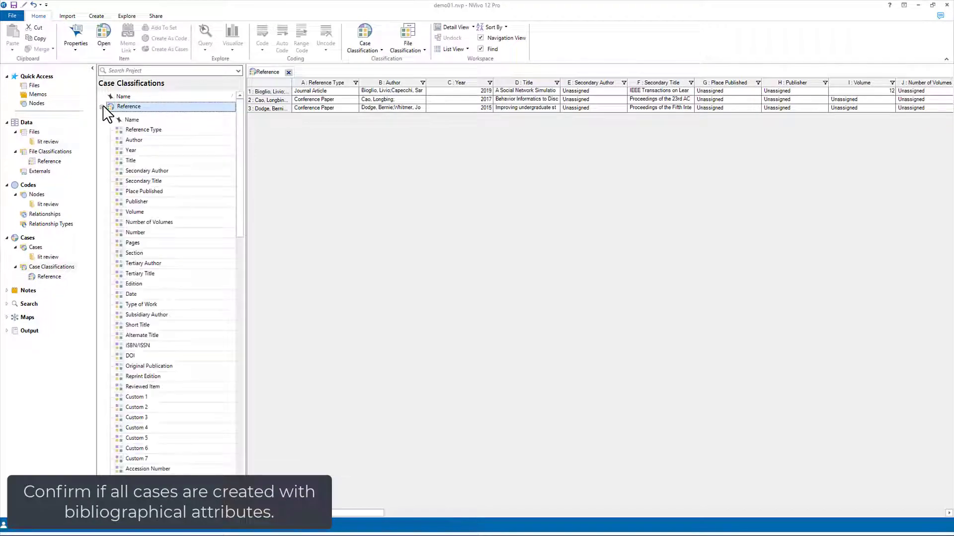
left_click(102, 107)
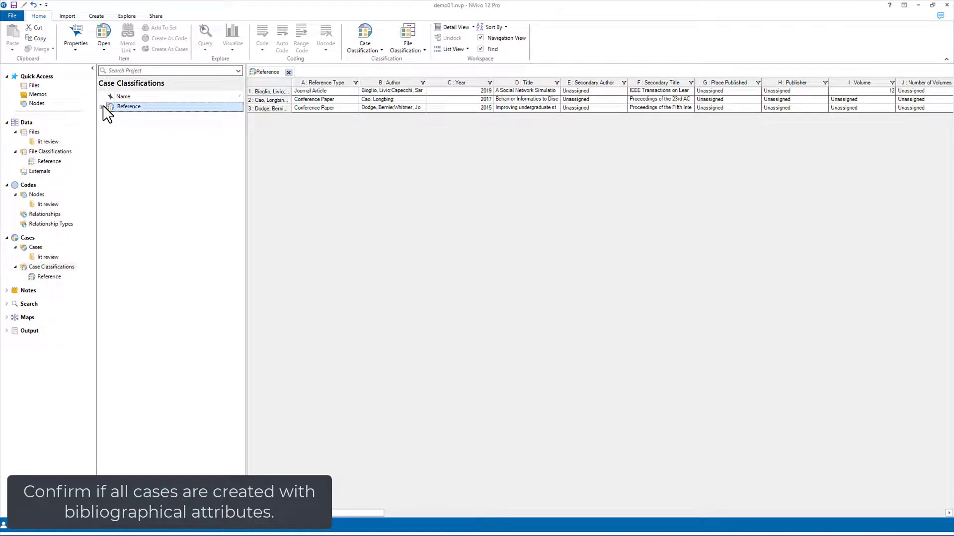
left_click(50, 256)
left_click(149, 107)
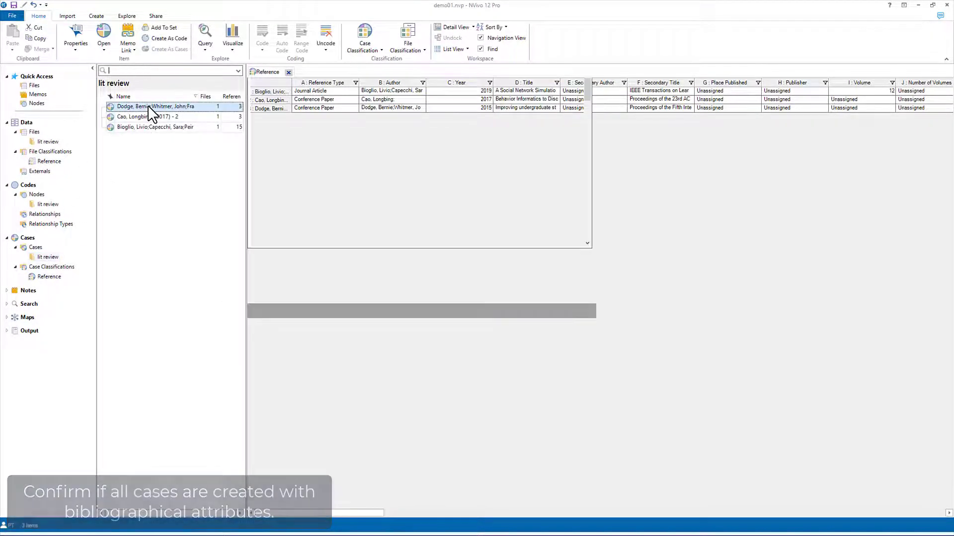
double_click(149, 107)
double_click(148, 117)
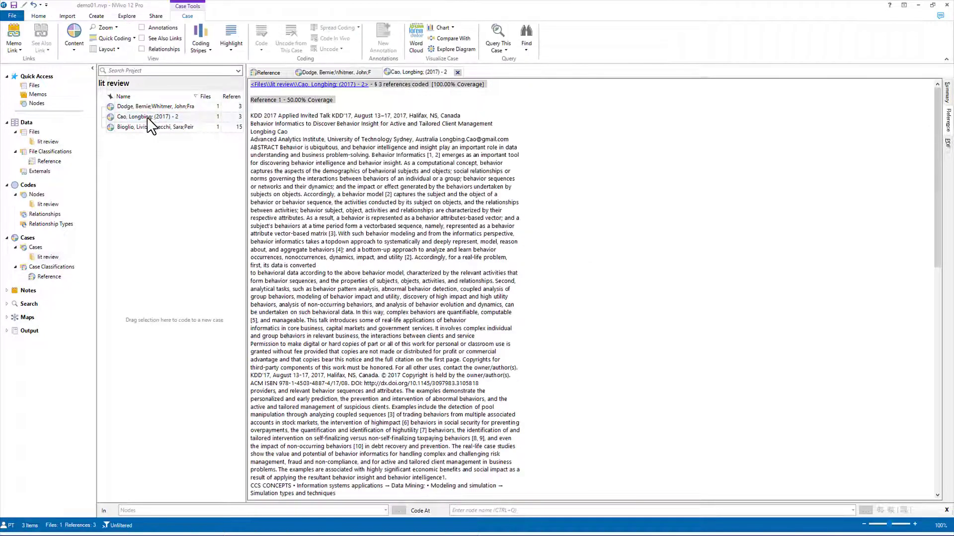
double_click(144, 127)
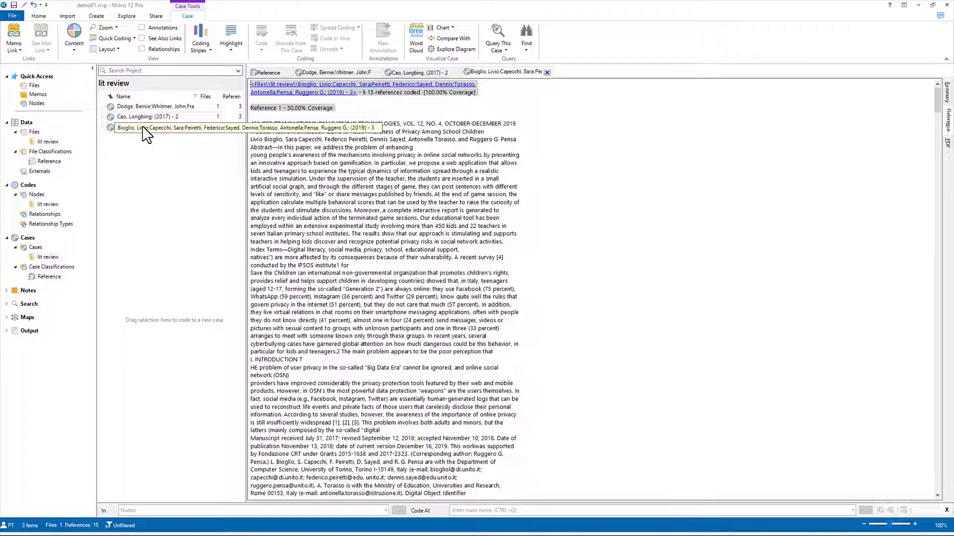
left_click(155, 162)
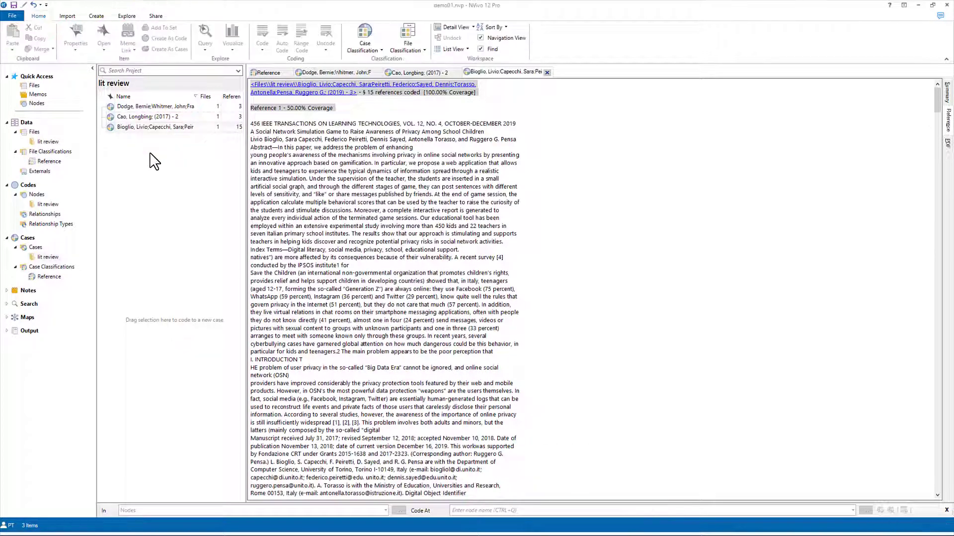
Close the open Reference classification sheet and the three open case documents
left_click(288, 73)
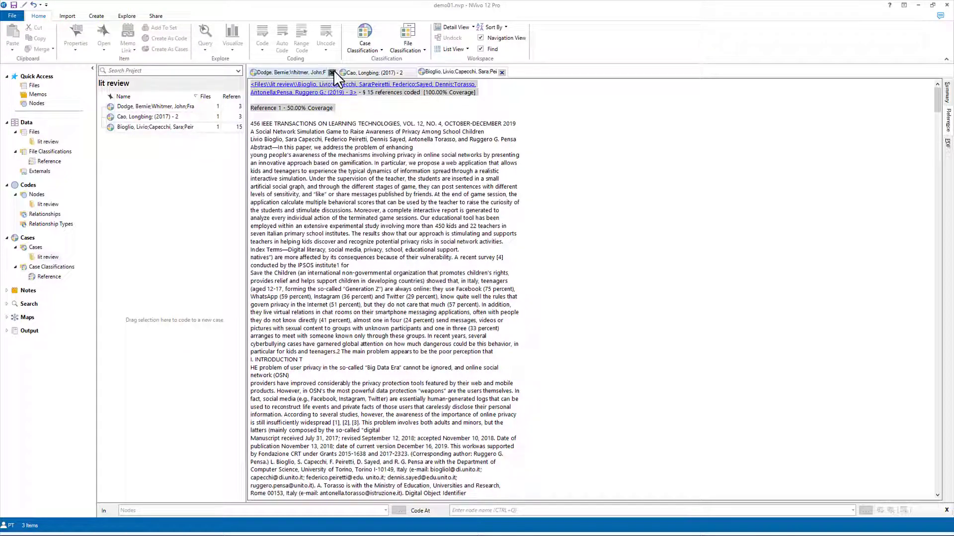
left_click(331, 73)
left_click(325, 72)
left_click(333, 72)
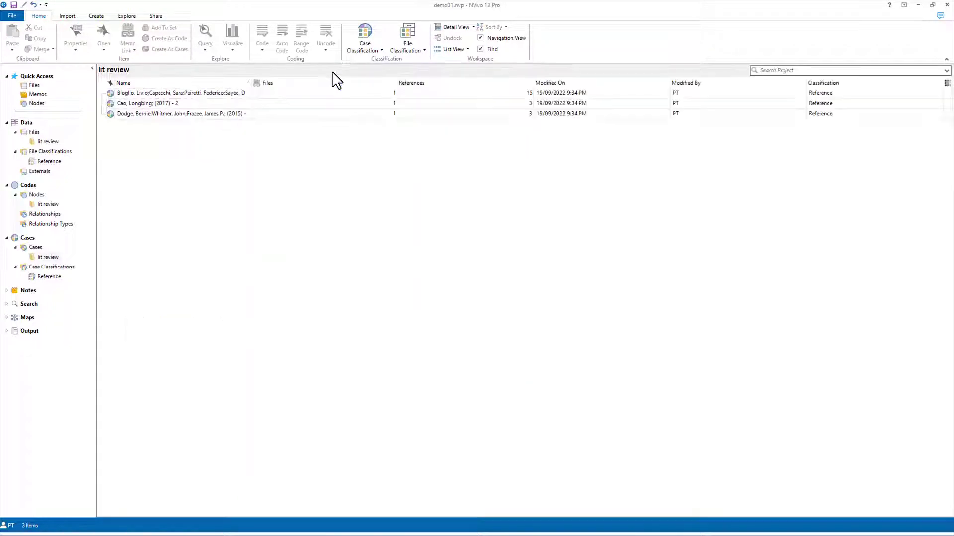
Create a new mind map named "lit review"
left_click(126, 16)
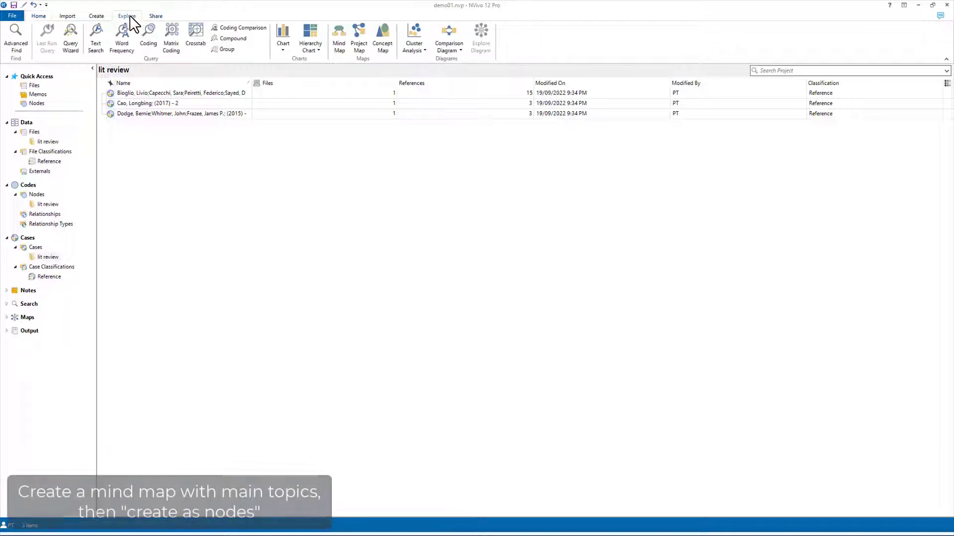
left_click(338, 44)
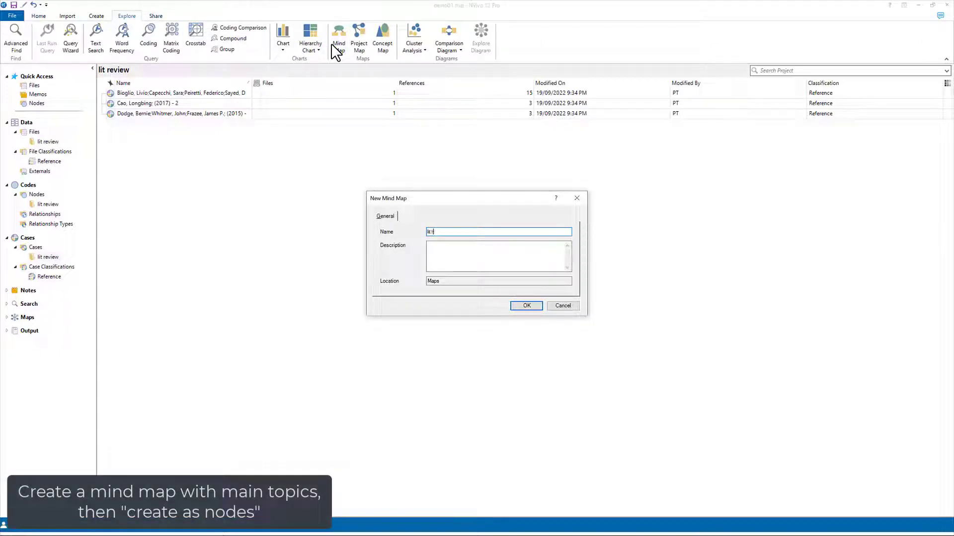
type("lit review")
key("Return")
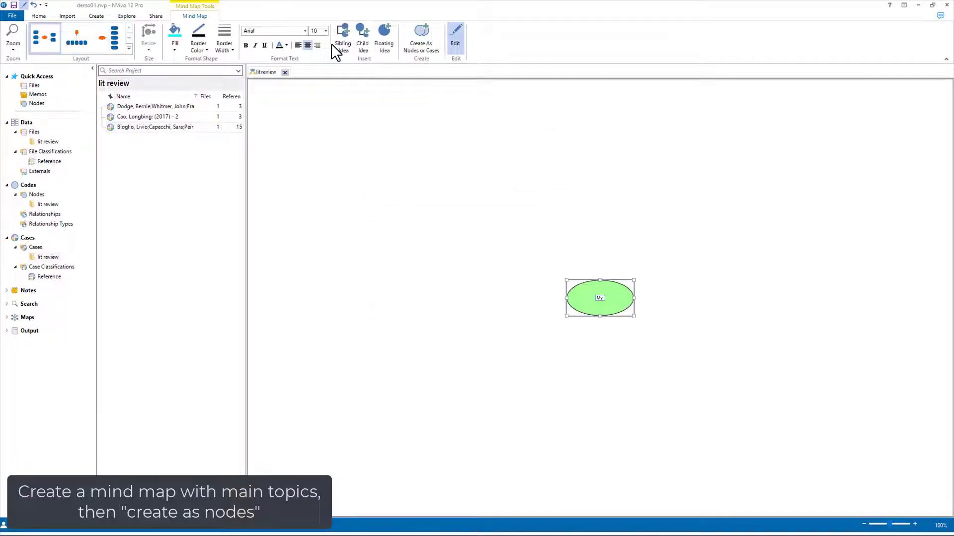
Label the mind map's central idea "My topics" and add three connected ideas named "Topic 01", "Topic 02" and "Topic 03"
left_click(333, 45)
type("Topic 01")
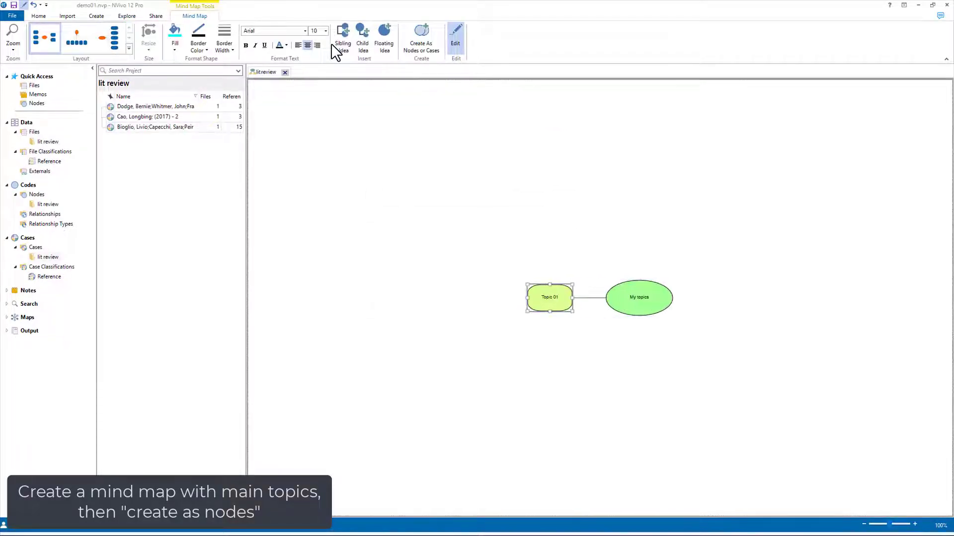
left_click(332, 46)
type("Topic 02")
left_click(332, 46)
type("Topic")
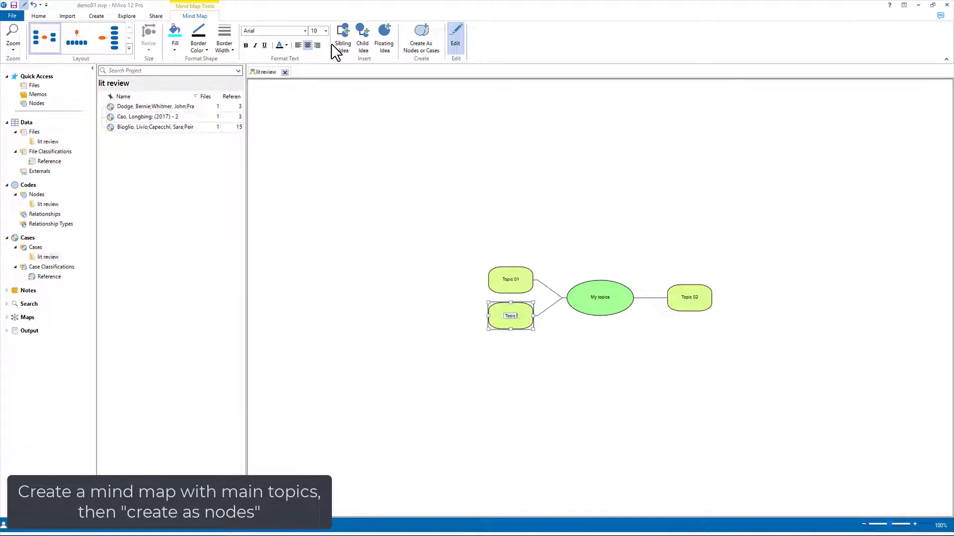
type(" 03")
key("Return")
Create nodes from the mind map in the main Nodes location and close the map
left_click(425, 42)
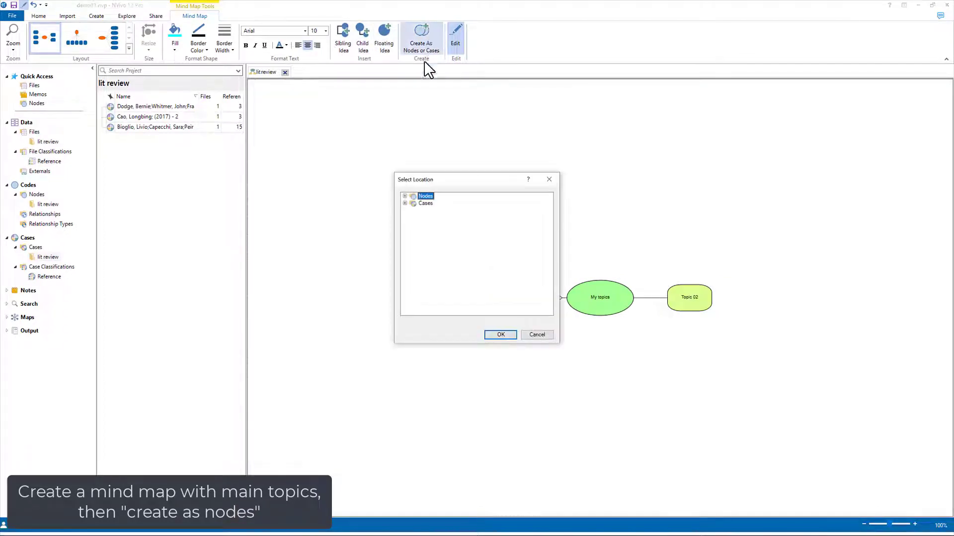
left_click(502, 335)
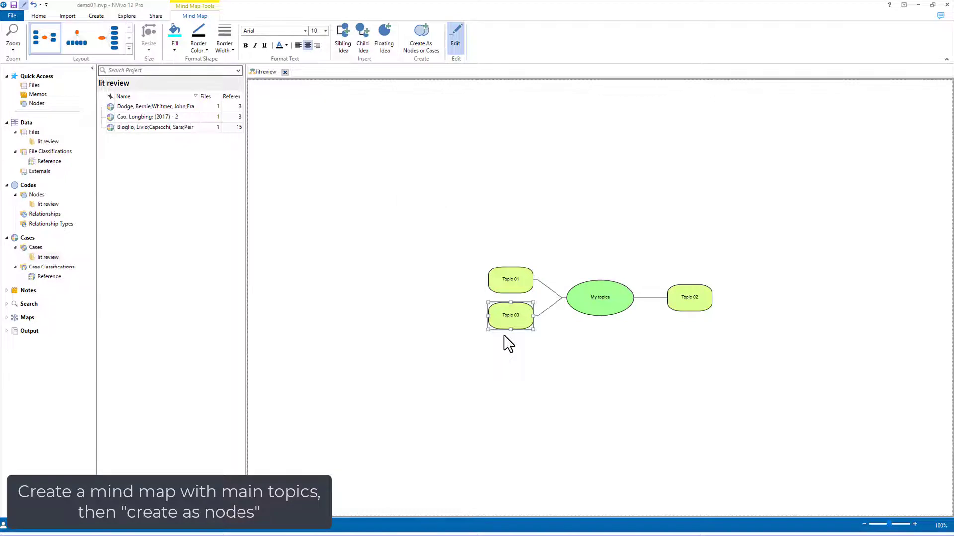
left_click(285, 72)
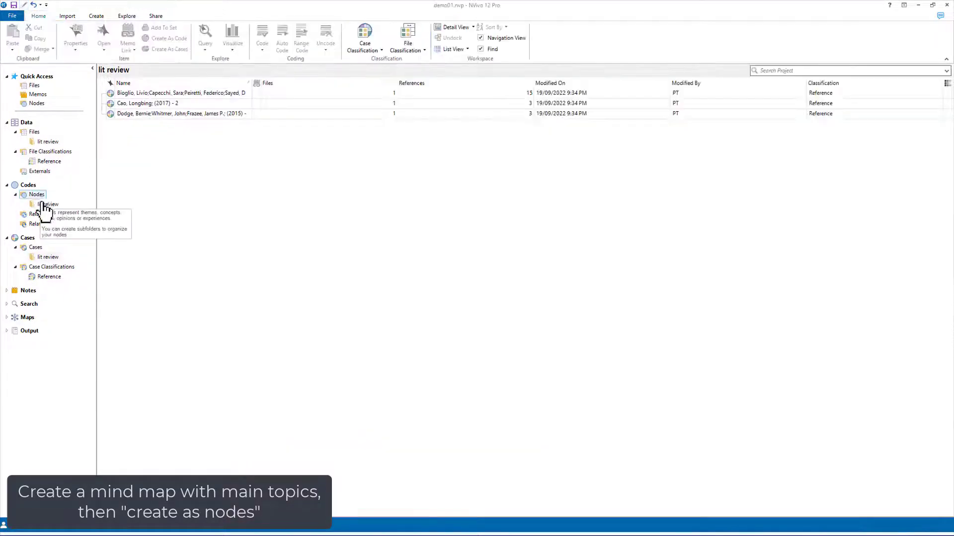
Expand the My topics node in the lit review nodes, and open the social network simulation game article from the lit review files
left_click(44, 206)
left_click(102, 94)
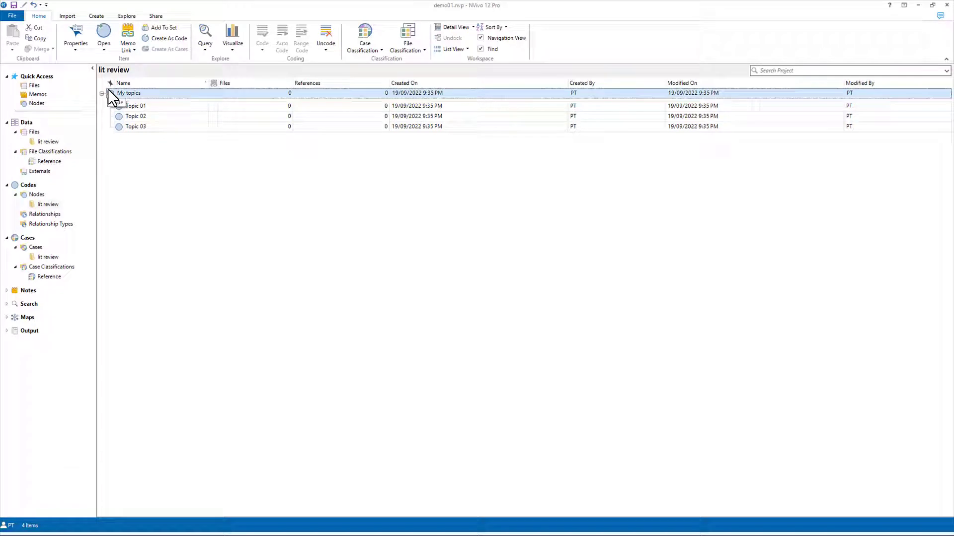
left_click(50, 142)
double_click(114, 95)
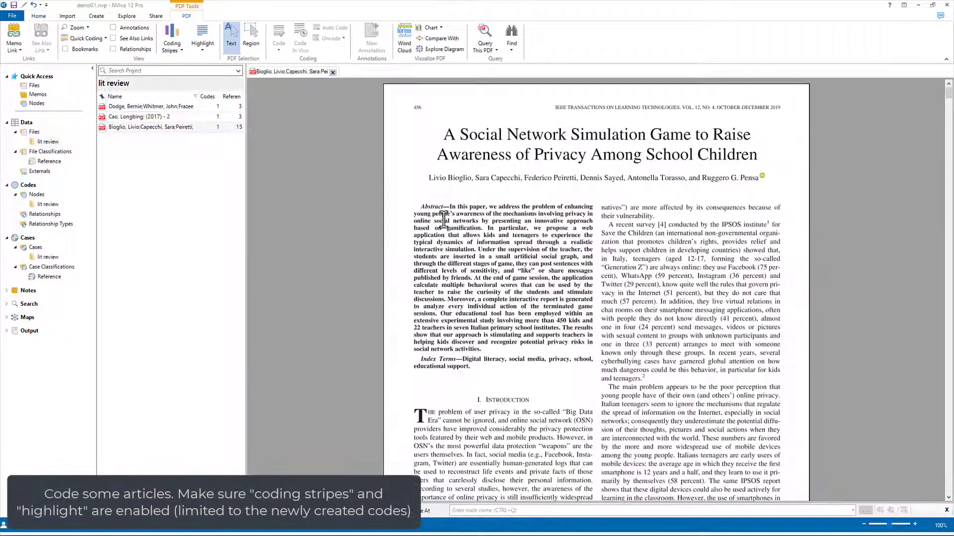
Show coding stripes only for the lit review nodes folder, with its descendant codes selected automatically
left_click(180, 50)
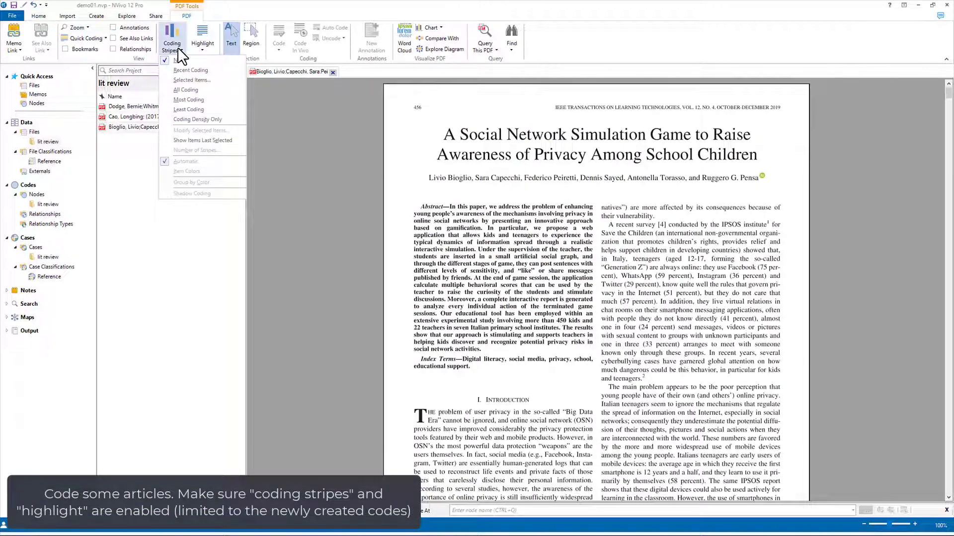
left_click(192, 80)
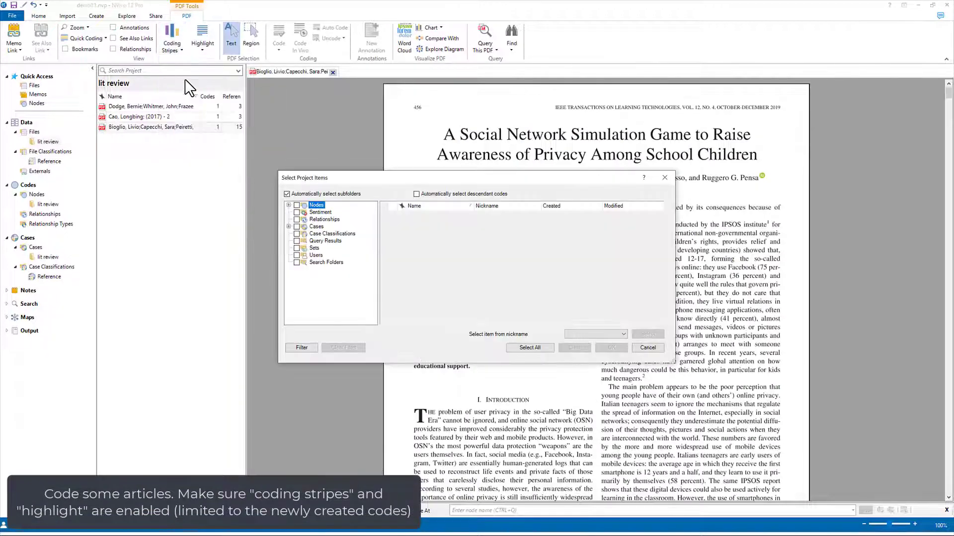
left_click(289, 206)
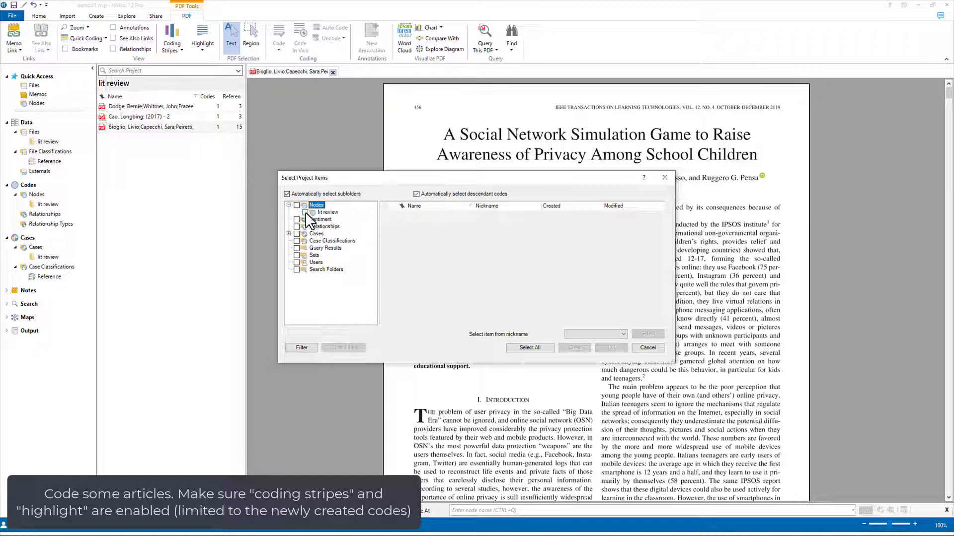
left_click(305, 213)
left_click(611, 348)
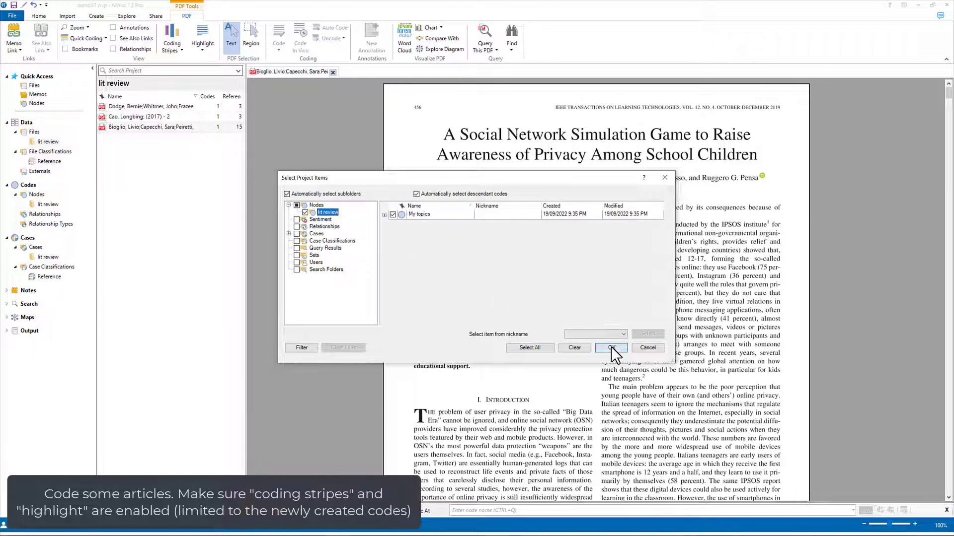
Highlight coding in the article only for the lit review nodes, including their descendant codes
left_click(200, 39)
left_click(219, 81)
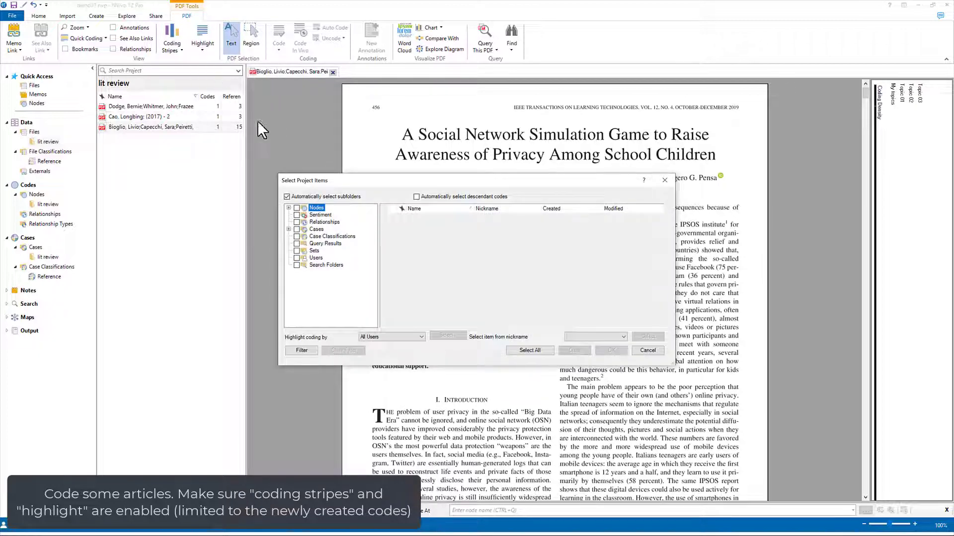
left_click(289, 209)
left_click(318, 215)
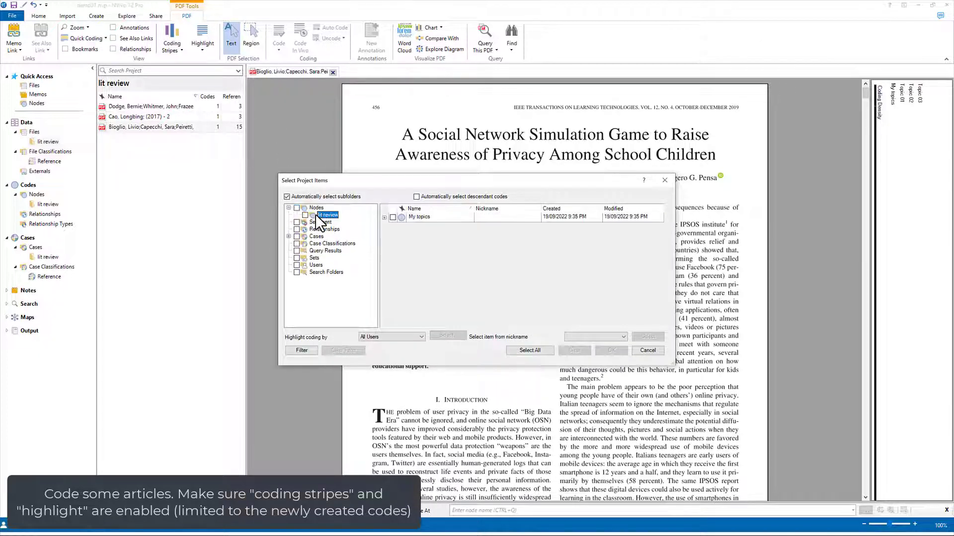
left_click(417, 197)
left_click(607, 352)
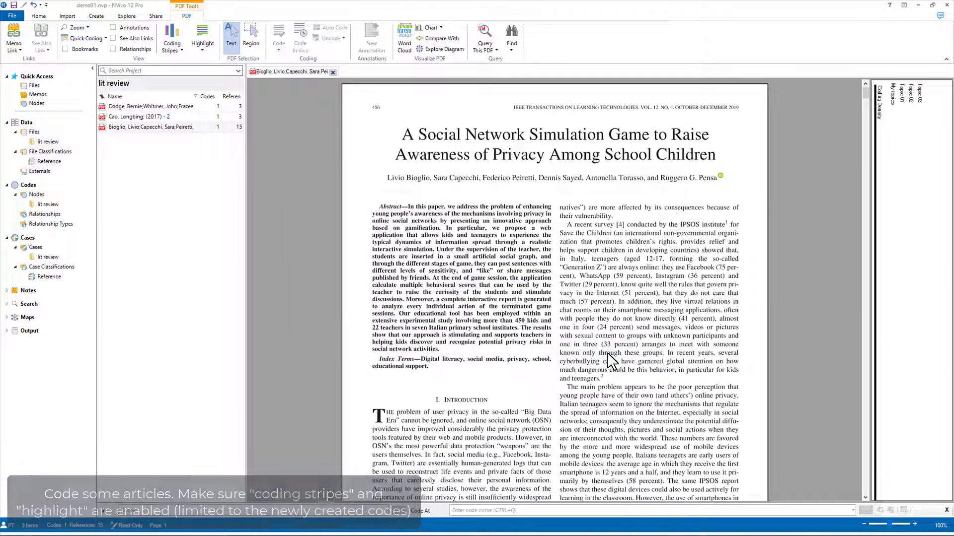
Code the article's full abstract text at Topic 01 in the lit review nodes
left_click(49, 205)
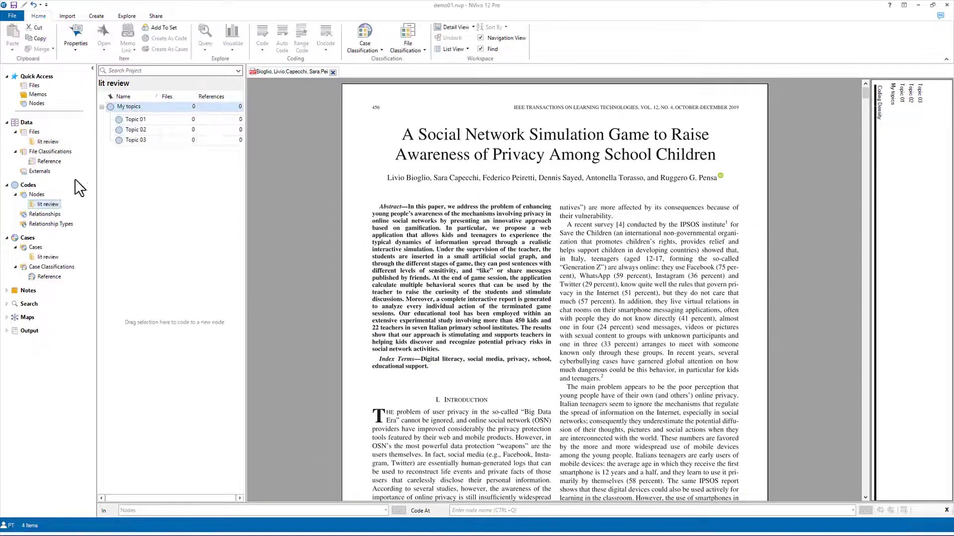
left_click_drag(409, 207, 441, 351)
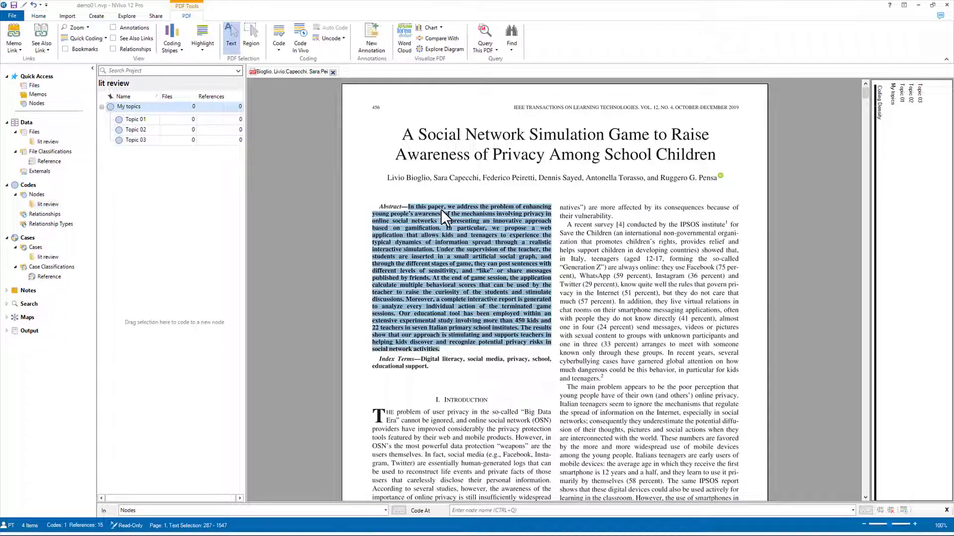
left_click_drag(440, 242, 144, 119)
Code further passages of the article: two at Topic 02, one at Topic 03 and one more at Topic 01
scroll(467, 221, "down", 10)
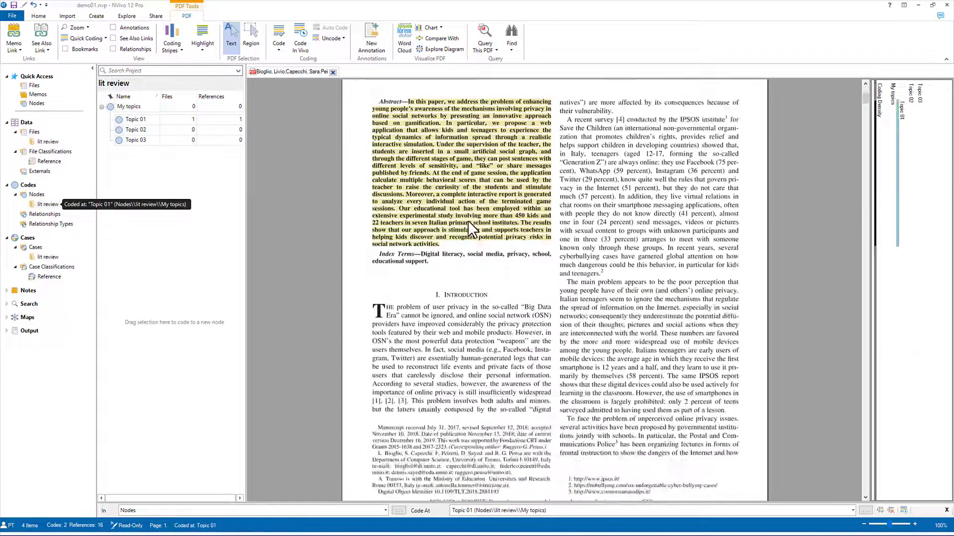
left_click_drag(376, 256, 135, 130)
left_click_drag(617, 359, 585, 334)
left_click_drag(595, 301, 209, 140)
left_click_drag(496, 350, 149, 120)
left_click_drag(504, 427, 222, 144)
Select the region around the two network diagrams of Fig. 1 and code it at Topic 02
scroll(607, 358, "down", 10)
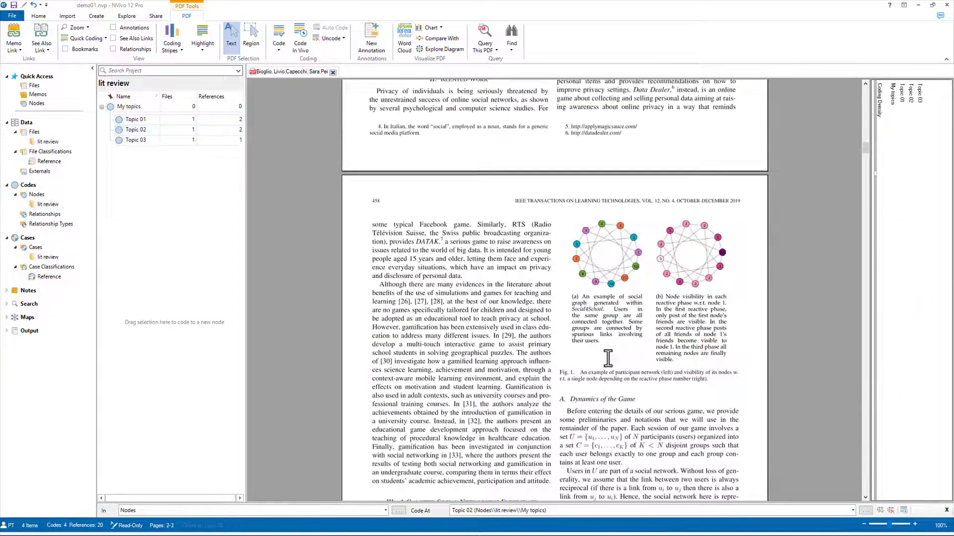
left_click(251, 28)
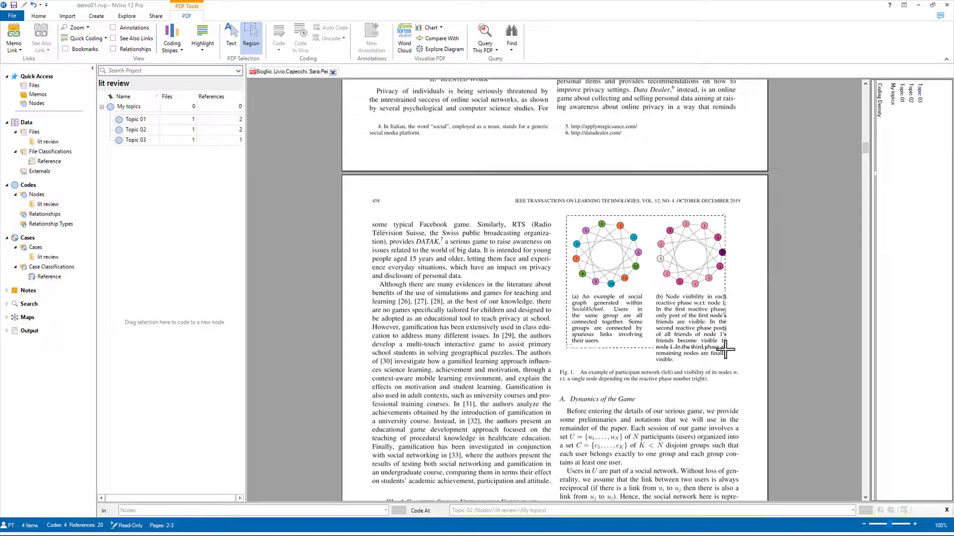
left_click_drag(734, 369, 732, 366)
left_click_drag(680, 279, 199, 132)
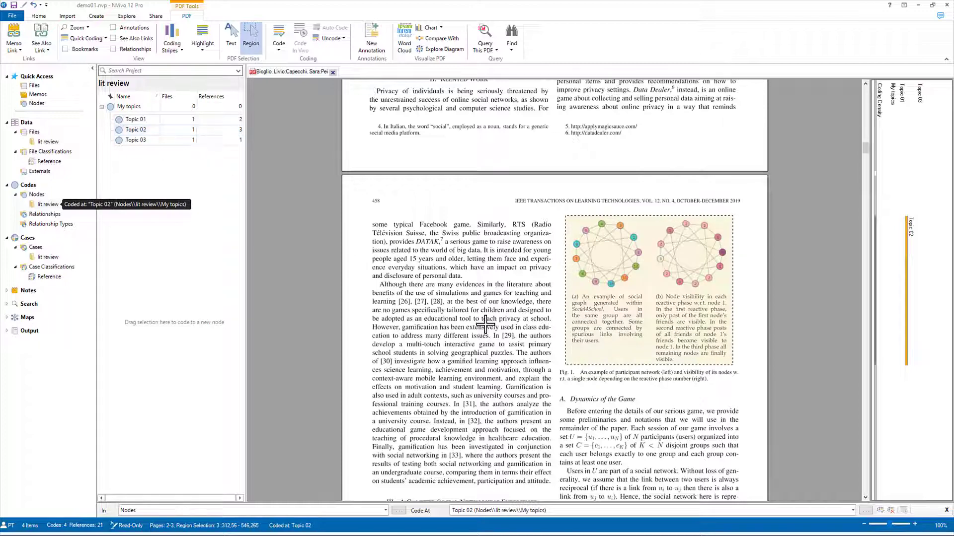
Code the opening text under "A. Dynamics of the Game" at a new lit review node named "Topic 04"
scroll(477, 318, "down", 6)
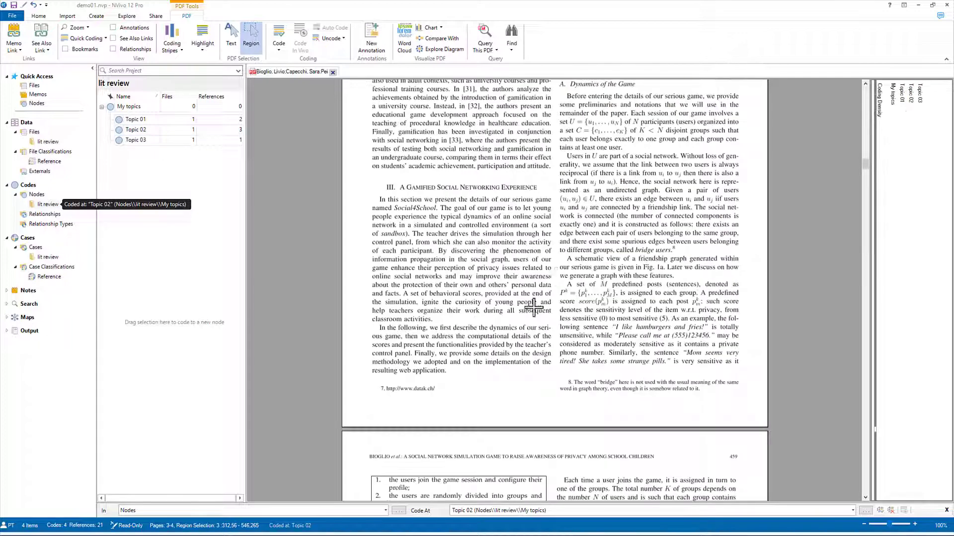
left_click(234, 36)
left_click_drag(567, 96, 177, 185)
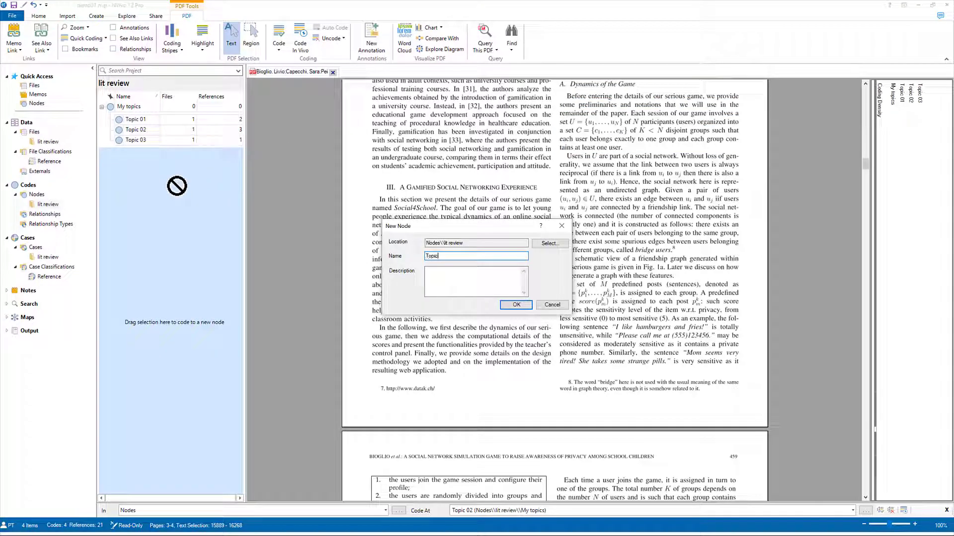
key("Return")
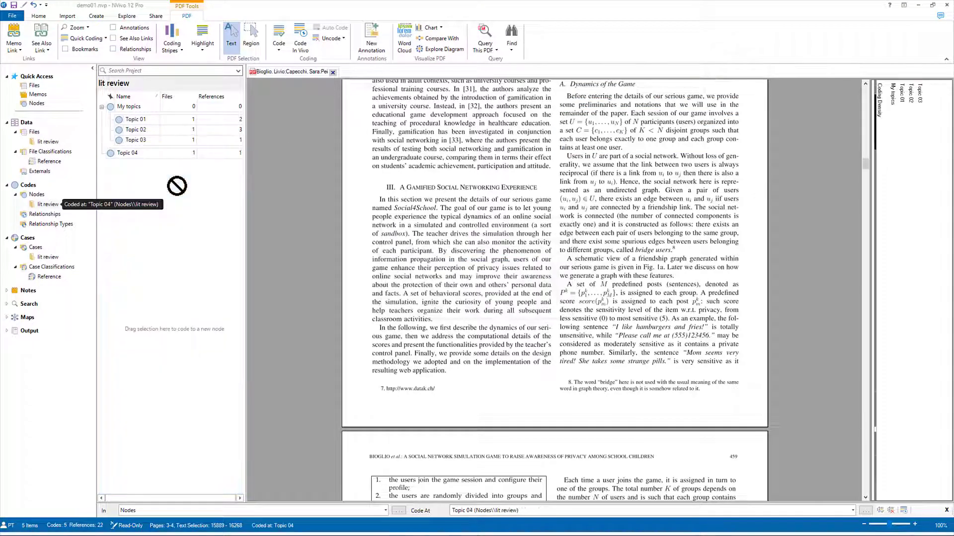
Move the Topic 04 node under the My topics parent node
right_click(145, 154)
left_click(164, 204)
left_click(140, 107)
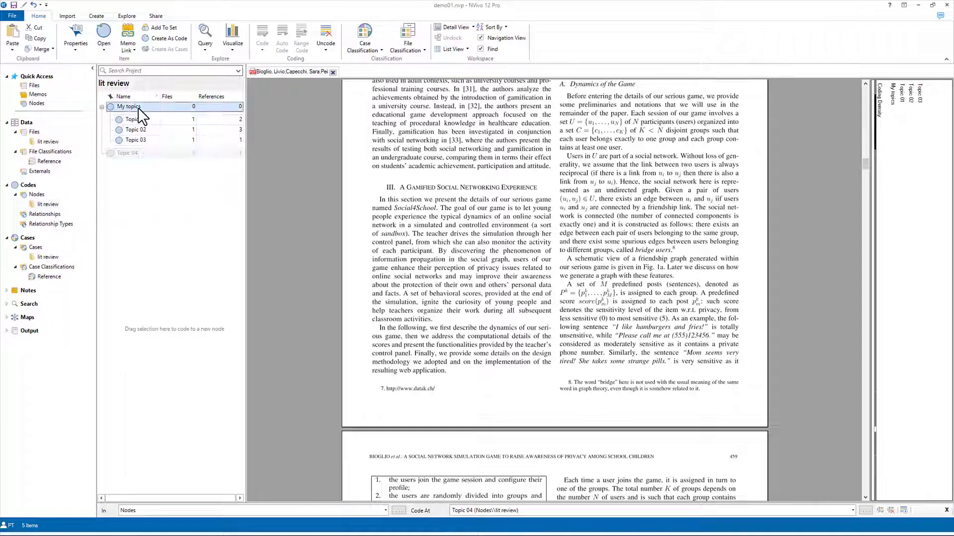
right_click(140, 107)
left_click(161, 175)
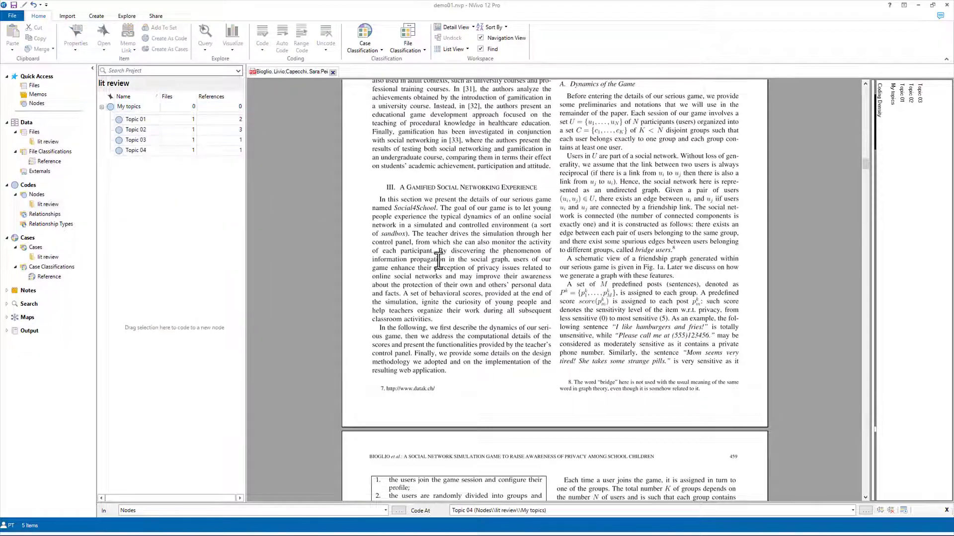
Code the paragraph about the total number of edges in the graph at Topic 04, and close the article
scroll(438, 259, "down", 8)
left_click_drag(583, 313, 729, 376)
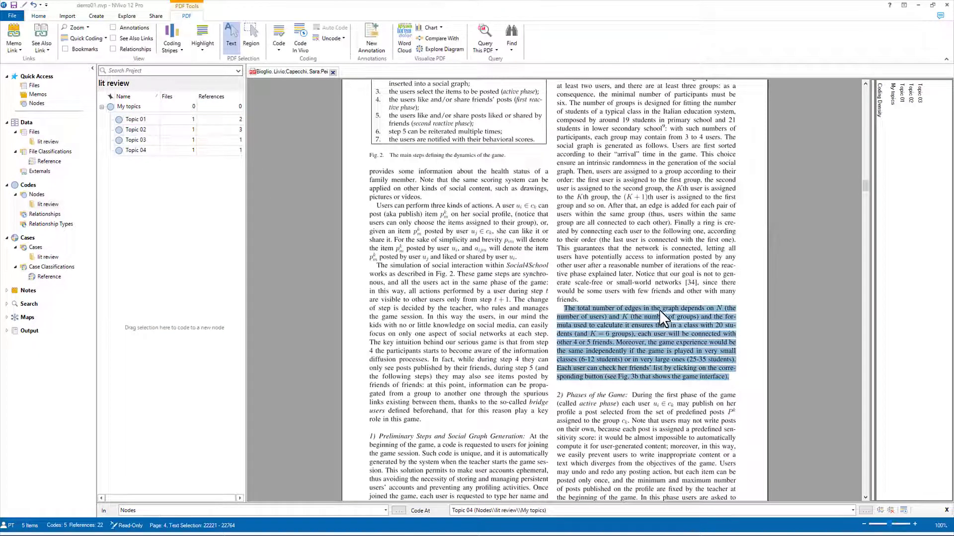
left_click_drag(665, 320, 210, 154)
left_click(331, 73)
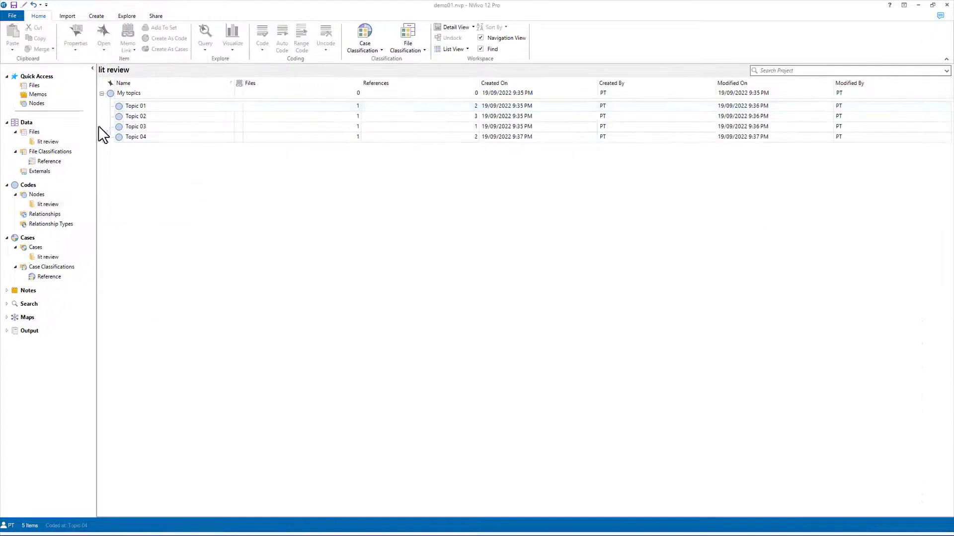
Open the Behavior Informatics article from the lit review files and show coding stripes for recent coding
left_click(48, 142)
double_click(119, 103)
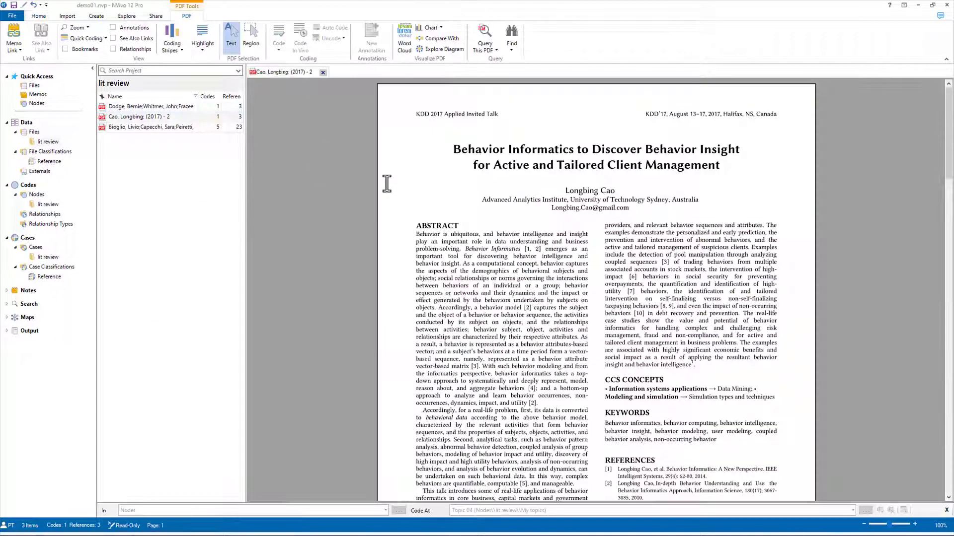
left_click(174, 49)
left_click(191, 69)
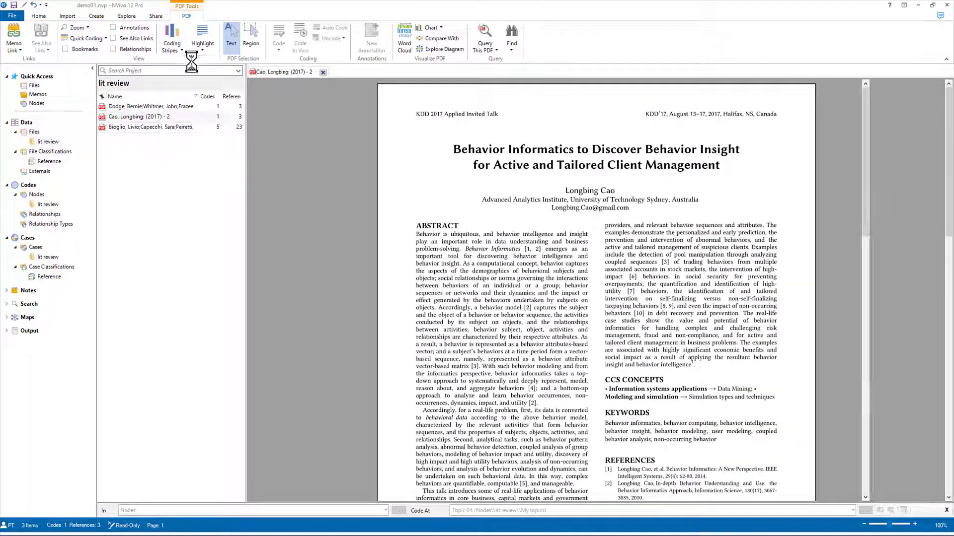
Limit highlighting in the Behavior Informatics article to the lit review nodes and their descendant codes
left_click(204, 51)
left_click(219, 79)
left_click(289, 207)
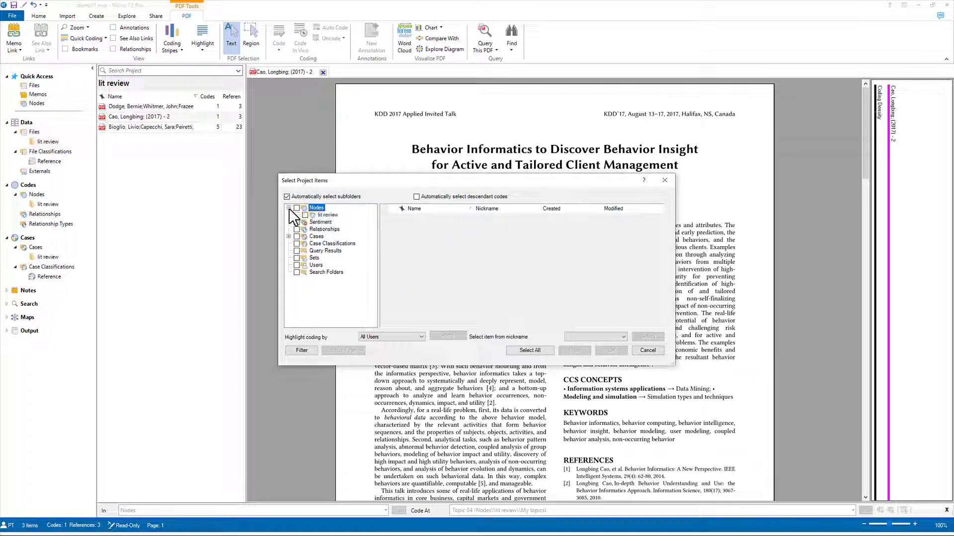
left_click(331, 216)
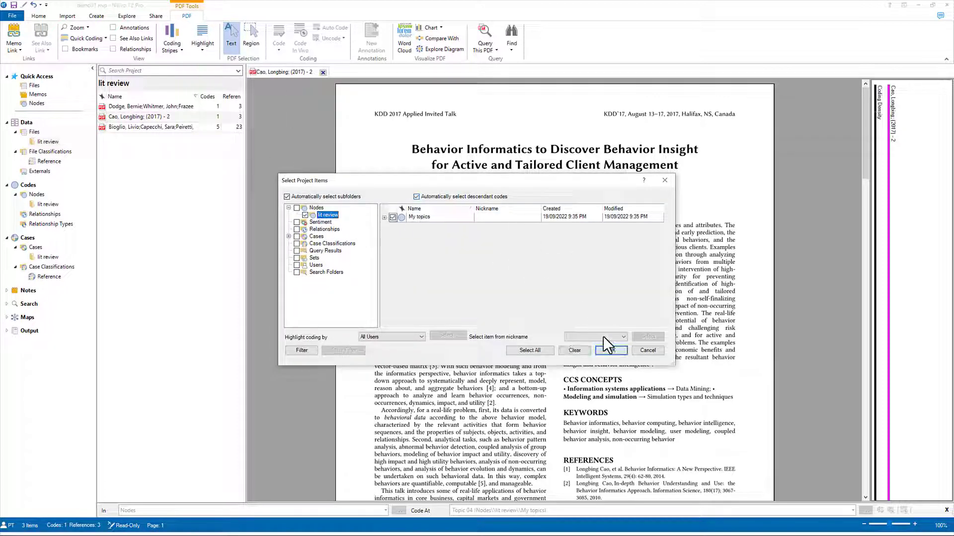
left_click(608, 350)
Code the second column's opening passage at Topic 02 and the abstract's behavior model passage at Topic 04, and close the article
left_click(48, 204)
left_click_drag(563, 224, 736, 279)
left_click_drag(646, 249, 214, 132)
left_click_drag(375, 308, 464, 384)
left_click_drag(434, 308, 213, 151)
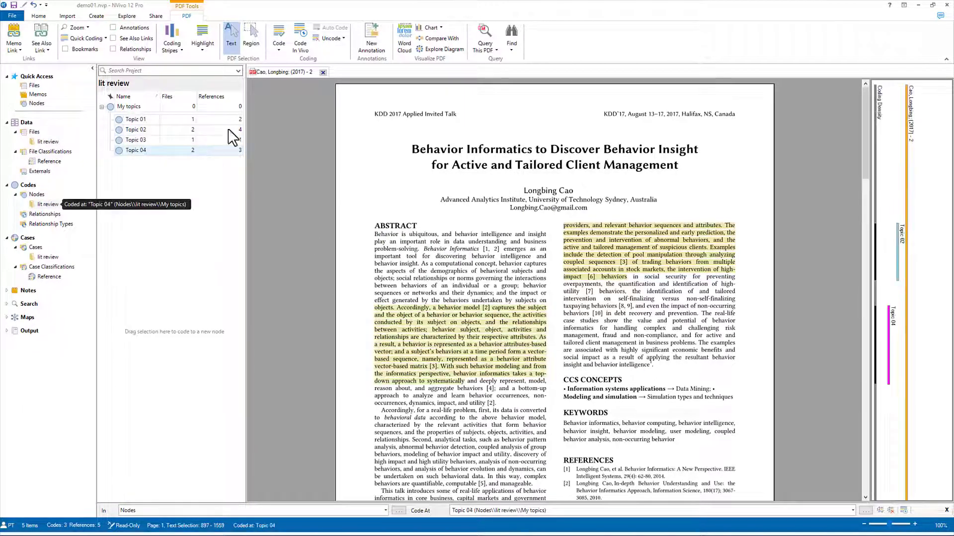
left_click(322, 73)
Open the undergraduate student achievement article from the lit review files and code the main part of its abstract at Topic 04
left_click(47, 141)
double_click(121, 113)
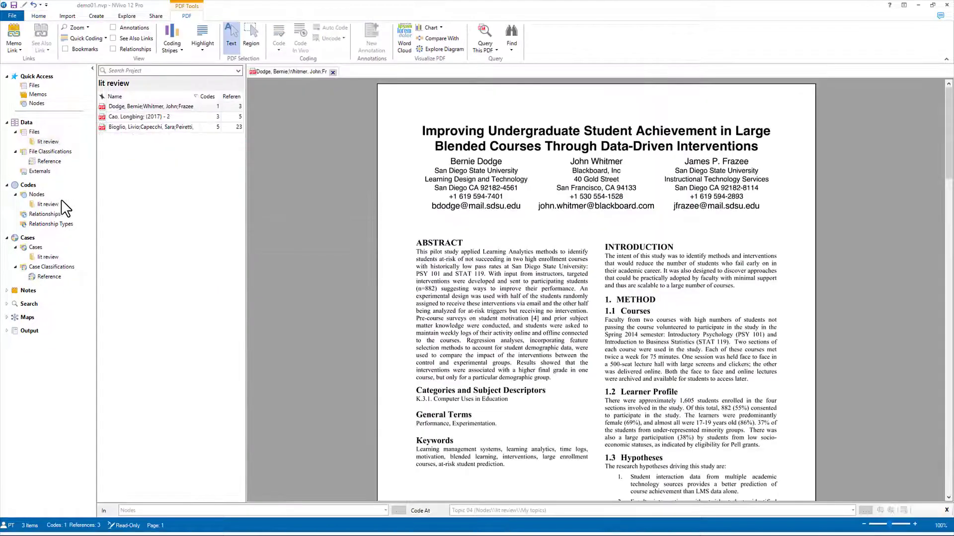
left_click(57, 204)
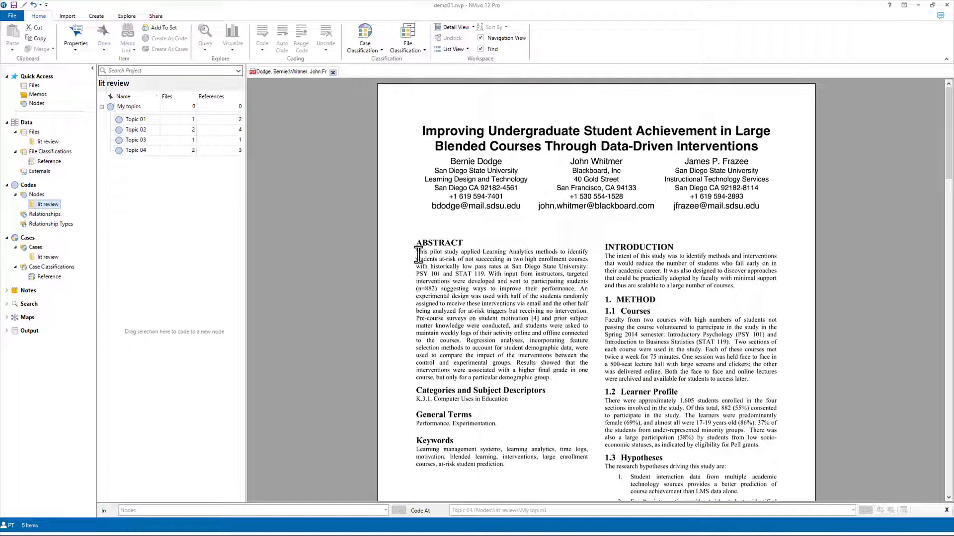
left_click_drag(418, 255, 219, 150)
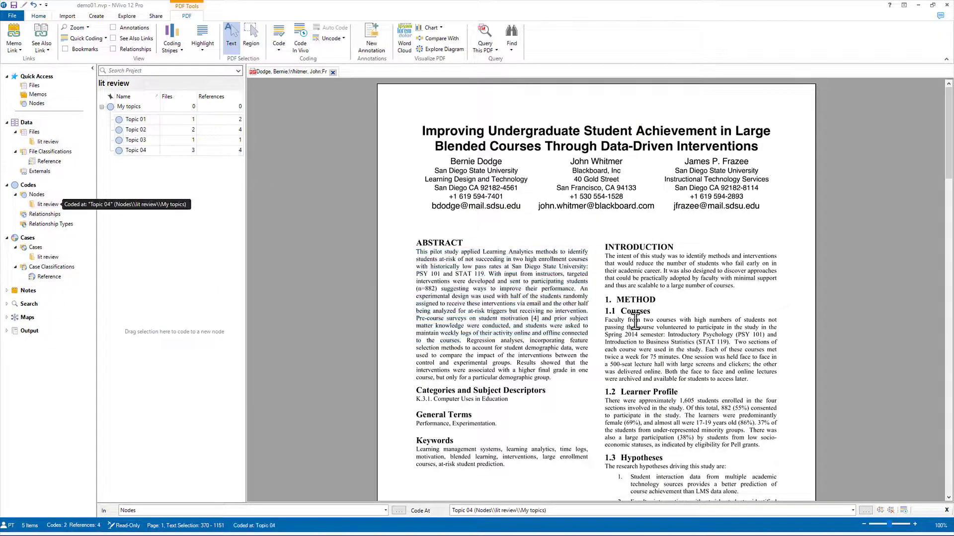
Code the "1.2 Learner Profile" paragraph at Topic 01 and close the article
scroll(636, 321, "down", 3)
left_click_drag(765, 237, 205, 118)
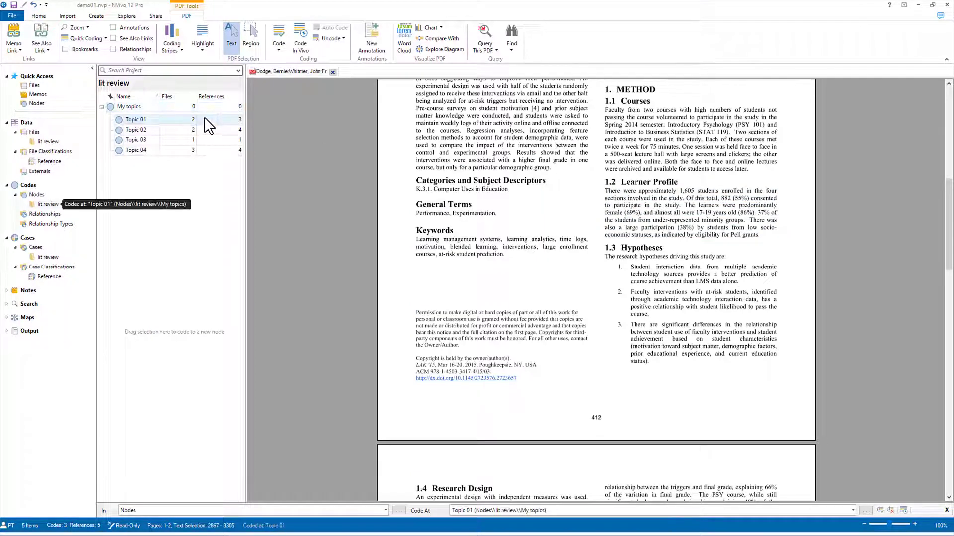
left_click(332, 72)
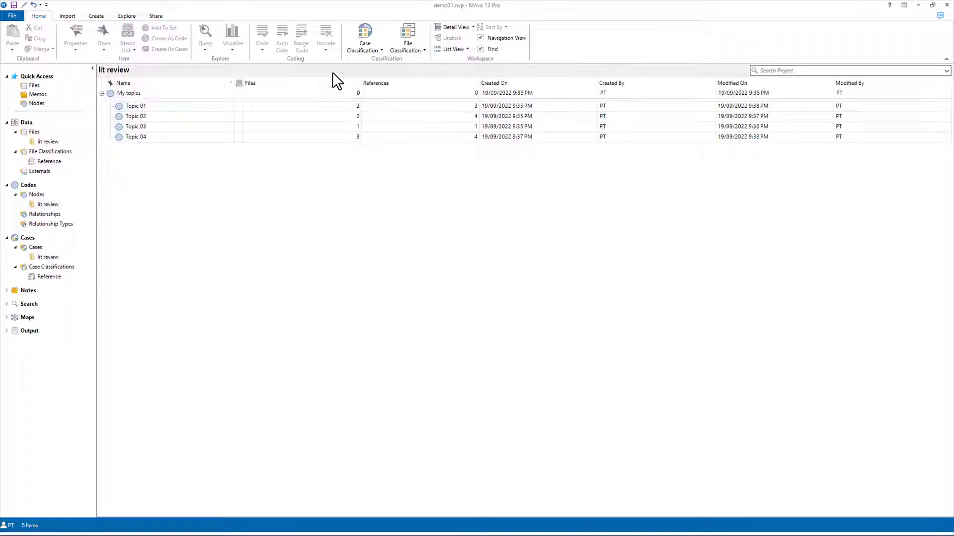
Open the Topic 01, Topic 02 and Topic 03 nodes to review their coded references
double_click(206, 107)
left_click(184, 130)
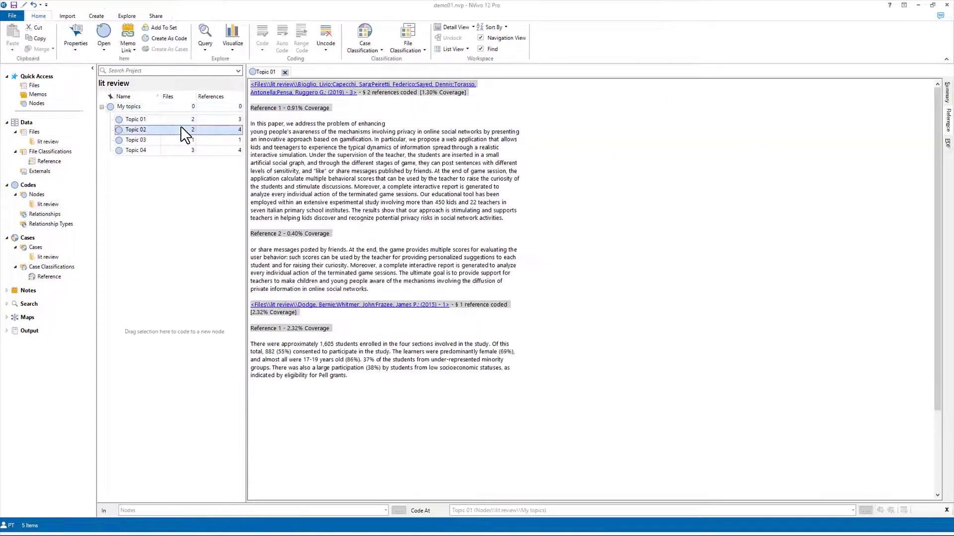
double_click(183, 130)
double_click(177, 141)
Open the Topic 04 node and go from its coded passage to the source in the Behavior Informatics article
left_click(171, 151)
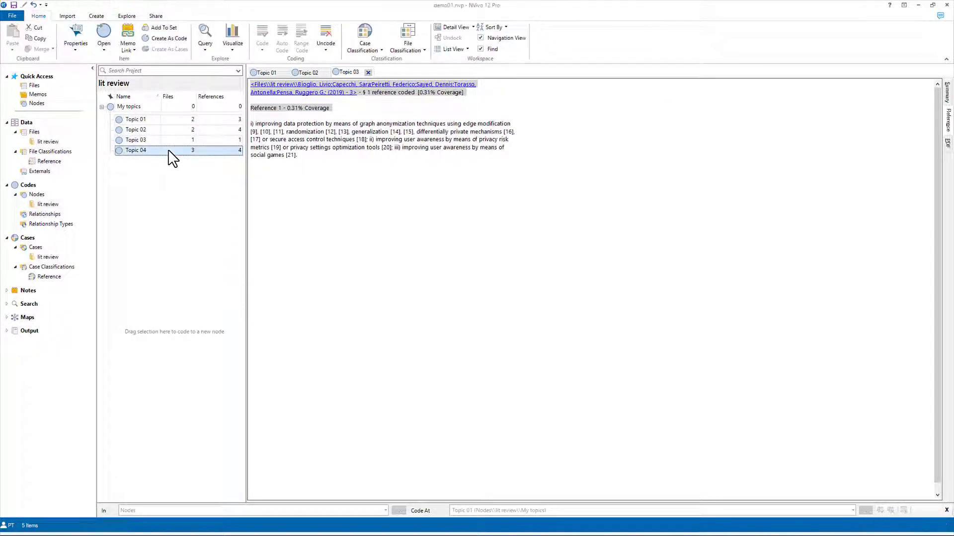
double_click(168, 152)
right_click(297, 281)
left_click(358, 368)
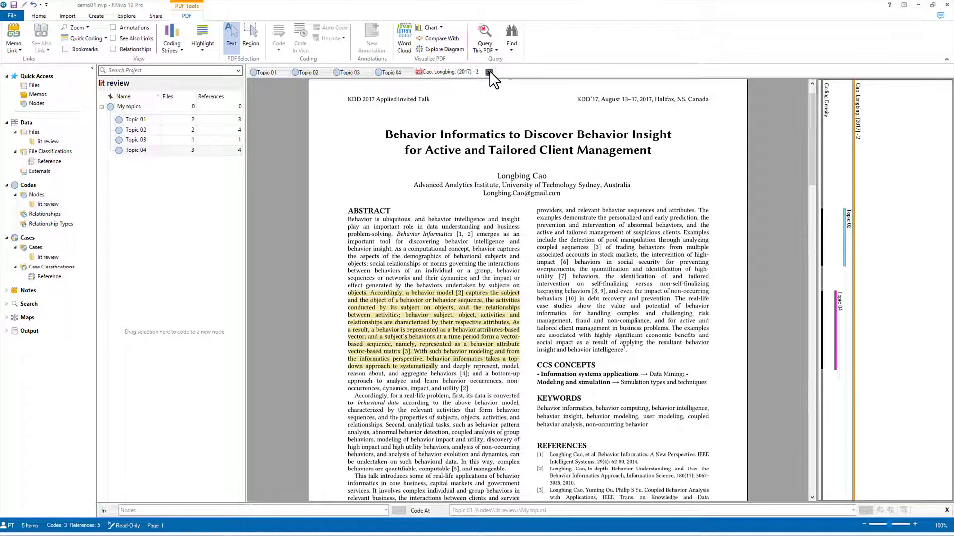
Close the Behavior Informatics article and the Topic 01 to Topic 04 nodes
left_click(490, 72)
left_click(407, 72)
left_click(369, 73)
left_click(325, 72)
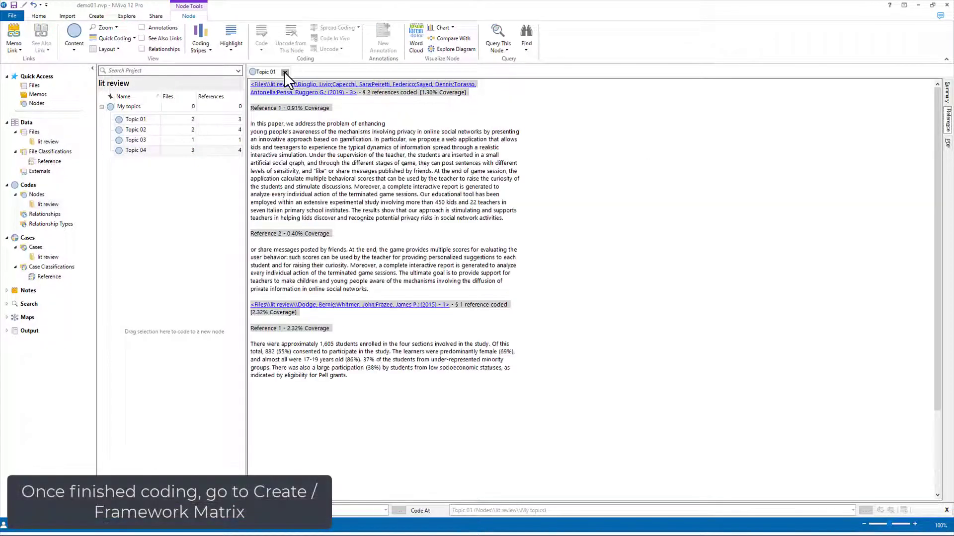
left_click(285, 72)
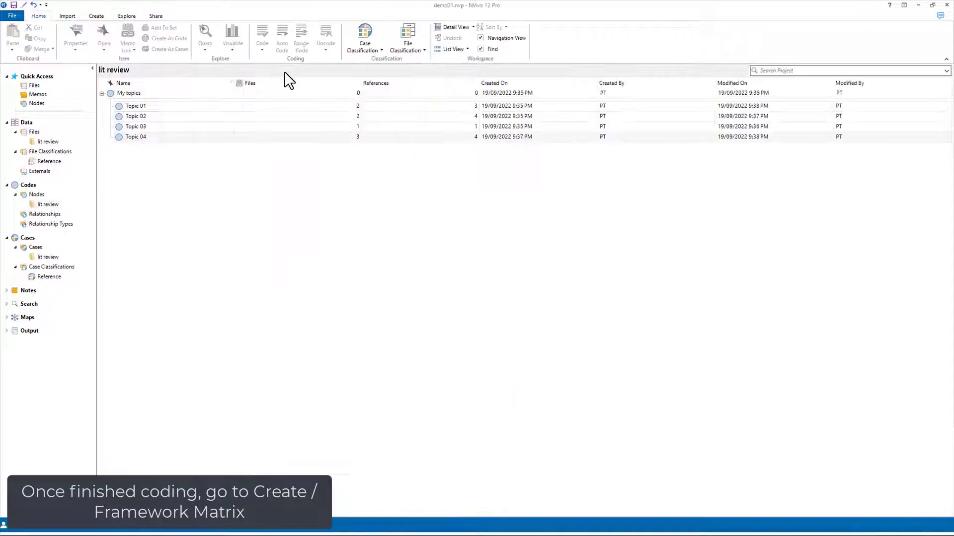
Start a framework matrix named "lit review" and select all cases in the lit review folder, including descendant codes, as its rows
left_click(96, 16)
left_click(45, 34)
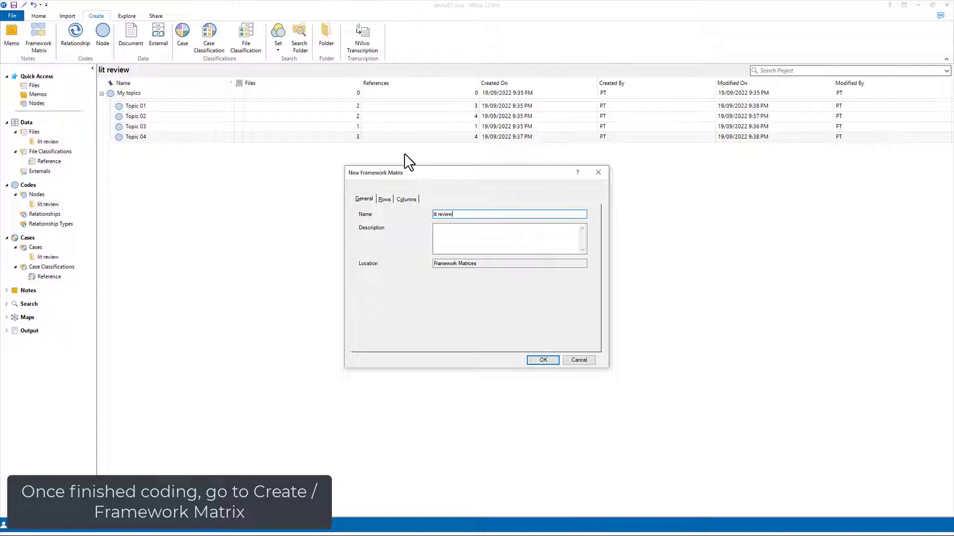
left_click(385, 199)
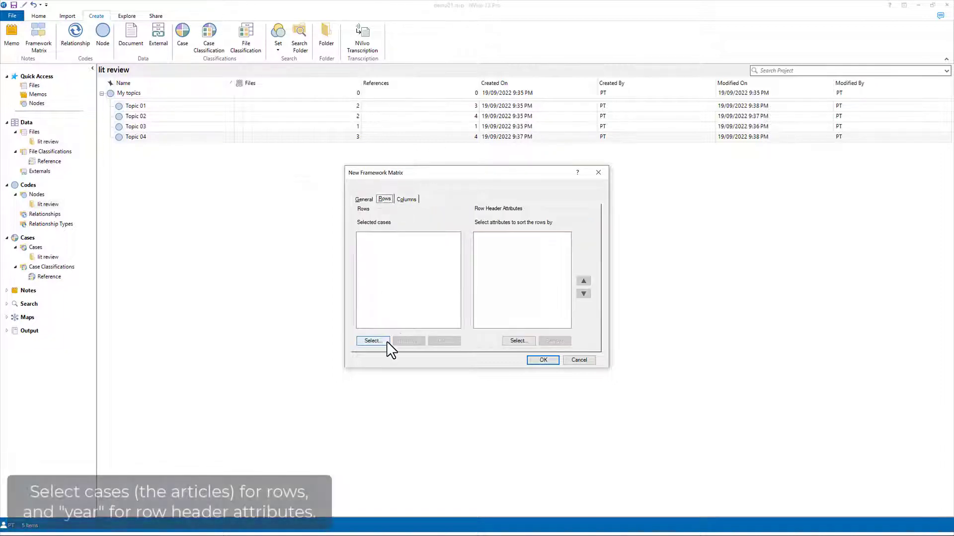
left_click(372, 341)
left_click(289, 209)
left_click(327, 215)
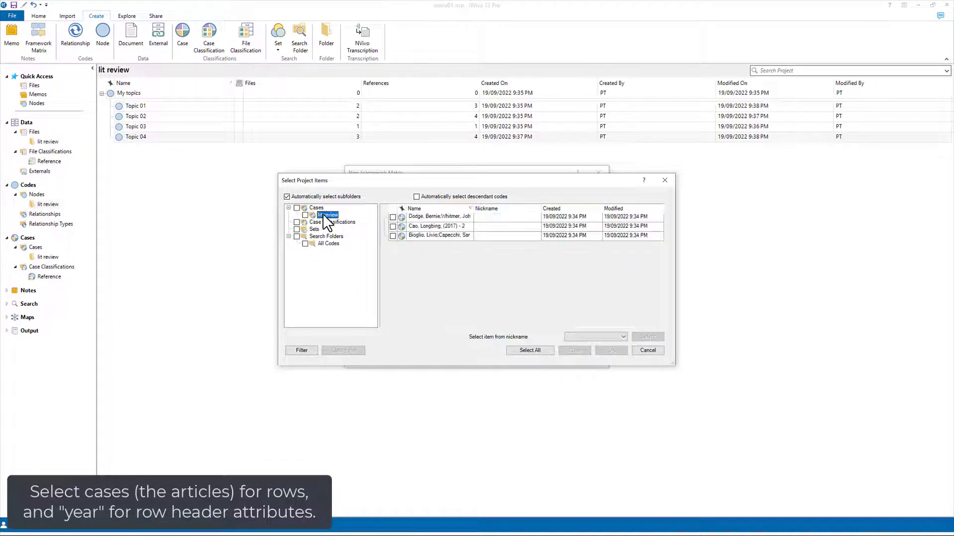
left_click(417, 196)
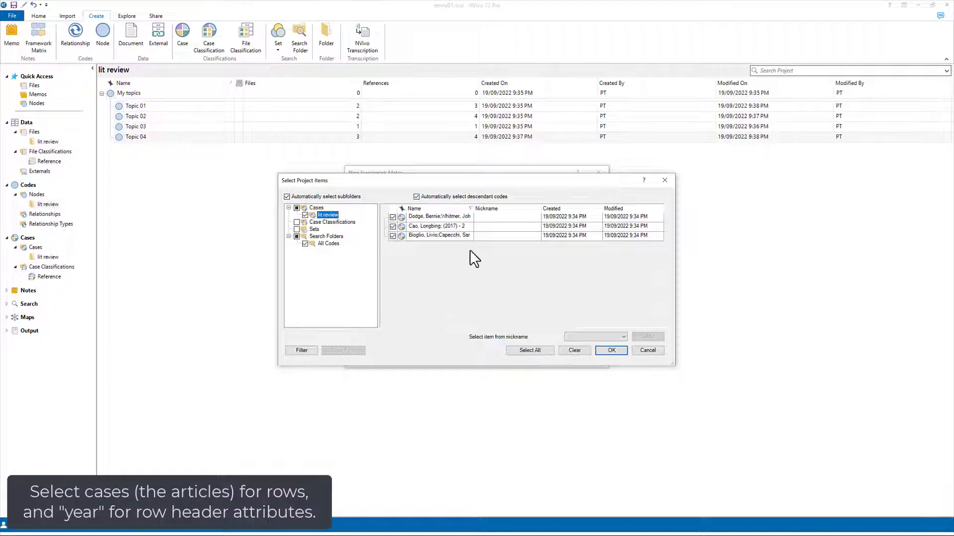
left_click(611, 350)
Choose the Year attribute of the Reference case classification as the matrix's row header attribute
left_click(525, 340)
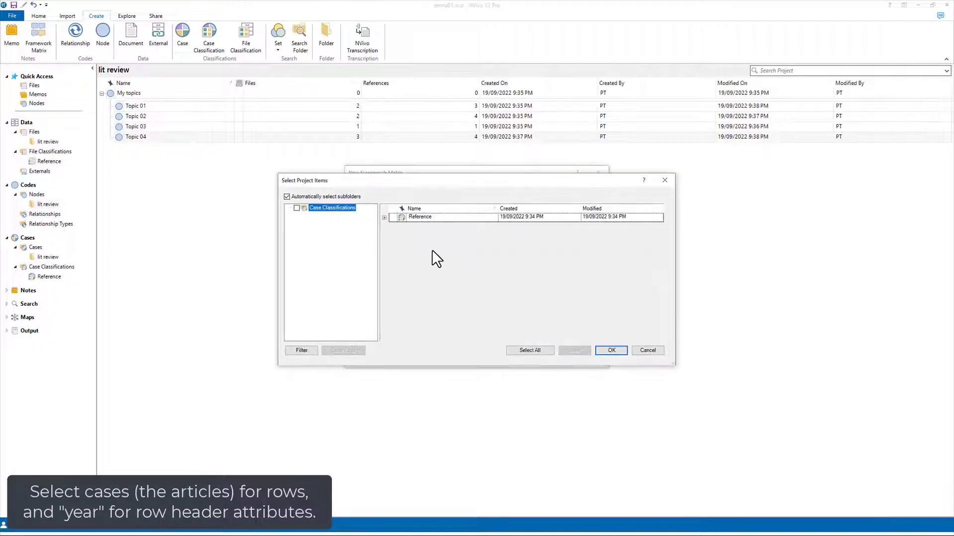
left_click(384, 217)
left_click(401, 256)
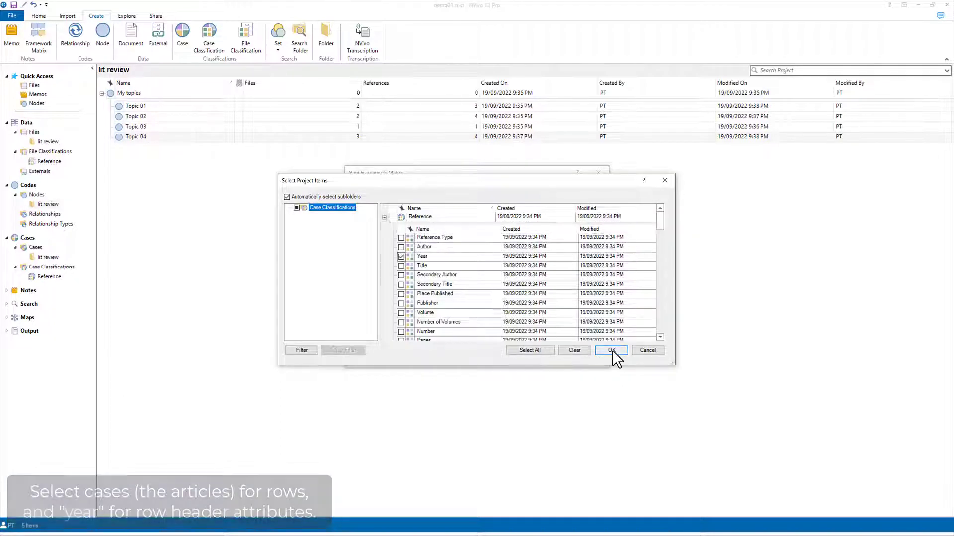
left_click(611, 350)
Select the My topics node with Topic 01 to Topic 04 as the columns and create the framework matrix
left_click(406, 201)
left_click(458, 340)
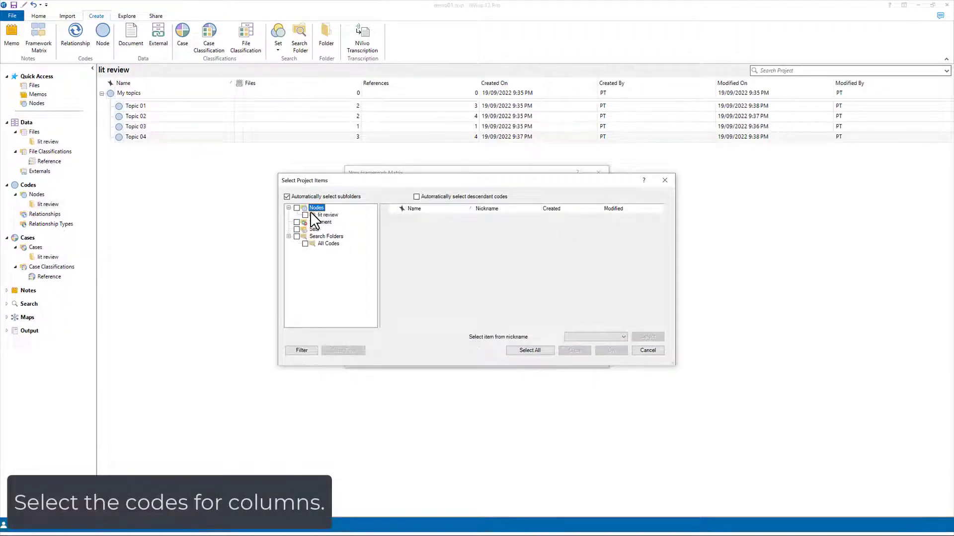
left_click(327, 215)
left_click(393, 217)
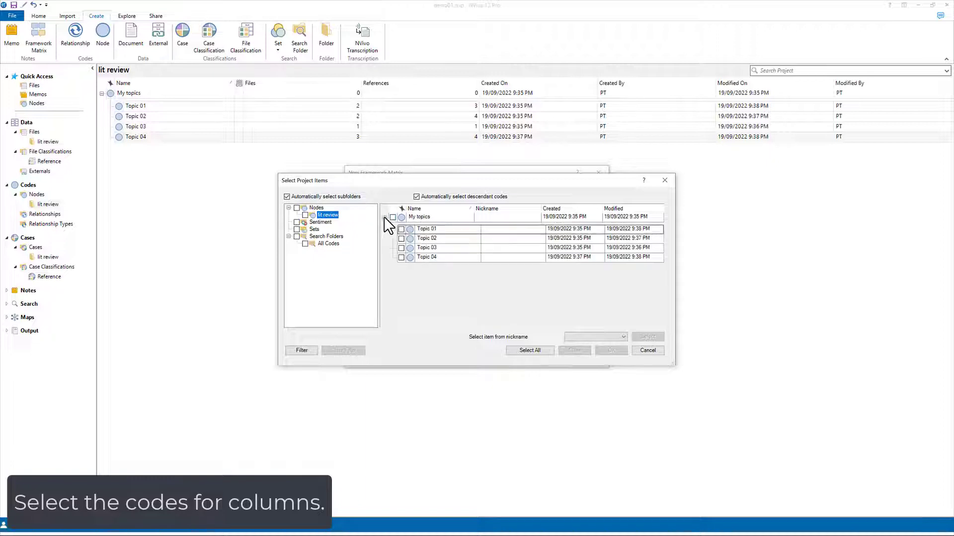
left_click(618, 351)
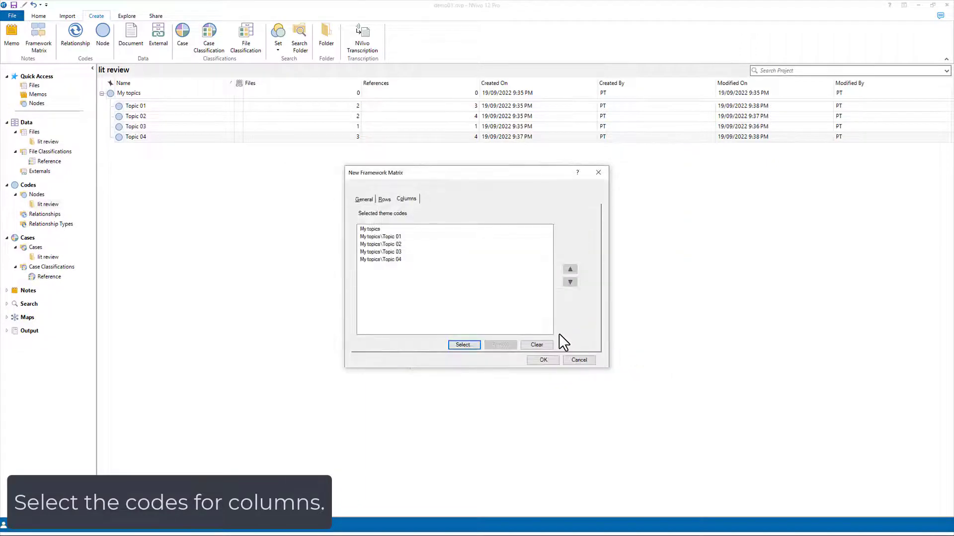
left_click(543, 360)
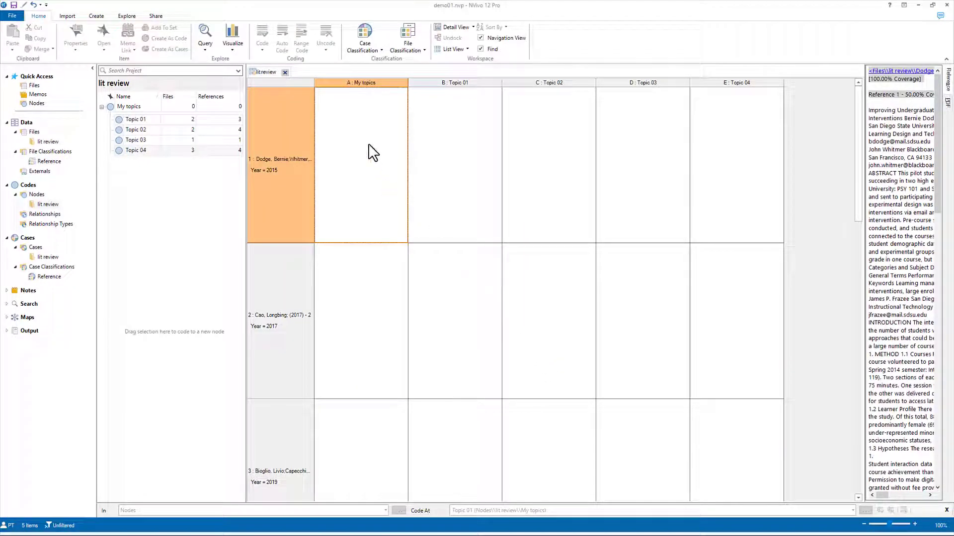
Auto summarize the coded content into the cells of the lit review framework matrix
left_click(371, 150)
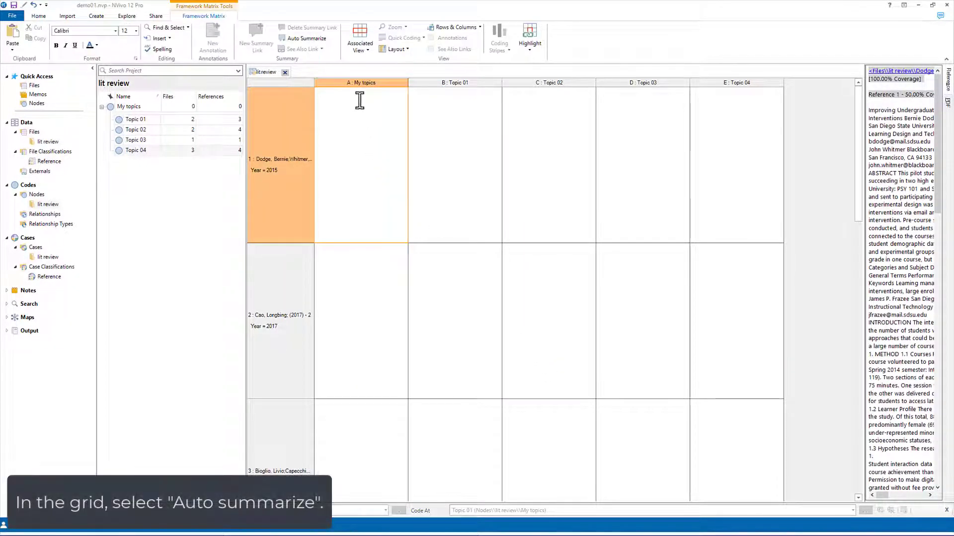
left_click(323, 40)
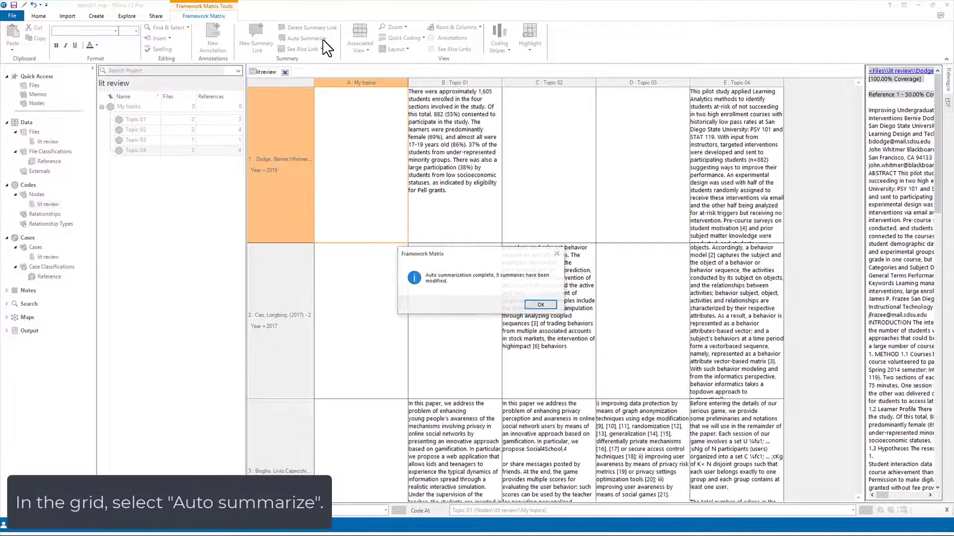
left_click(548, 305)
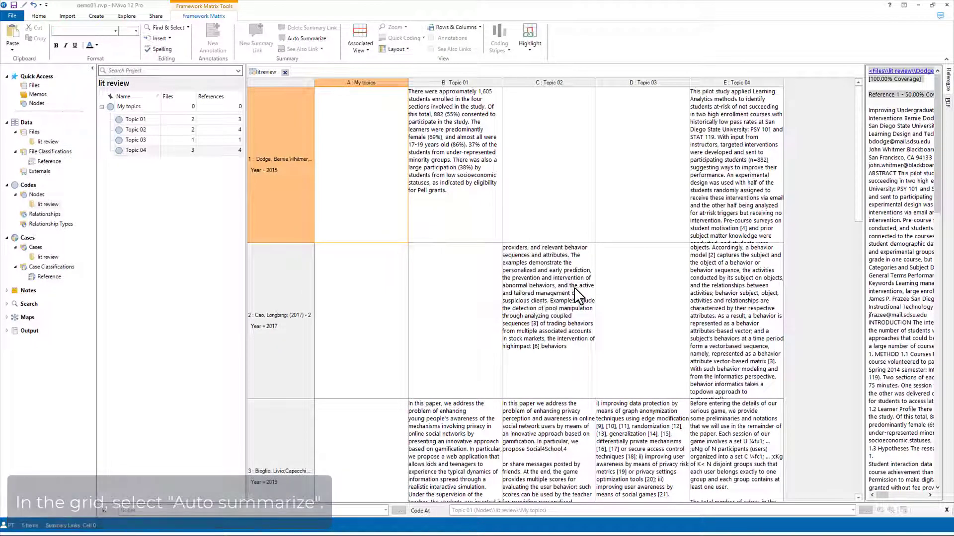
In the 2017 article's row, cut the Topic 02 text before "suspicious clients" and enter "My Summary" under Topic 01
left_click(579, 293)
left_click_drag(580, 293, 528, 263)
key("ctrl+x")
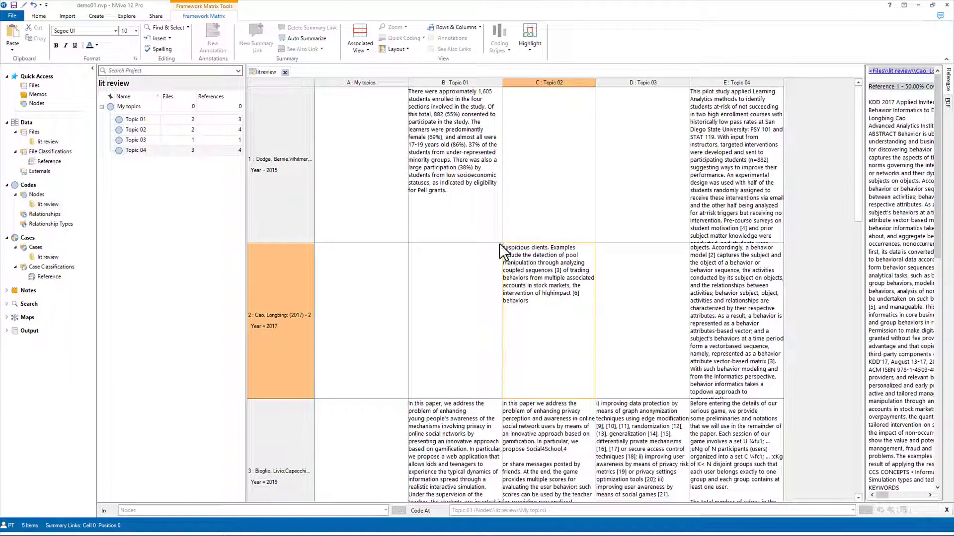
left_click(494, 308)
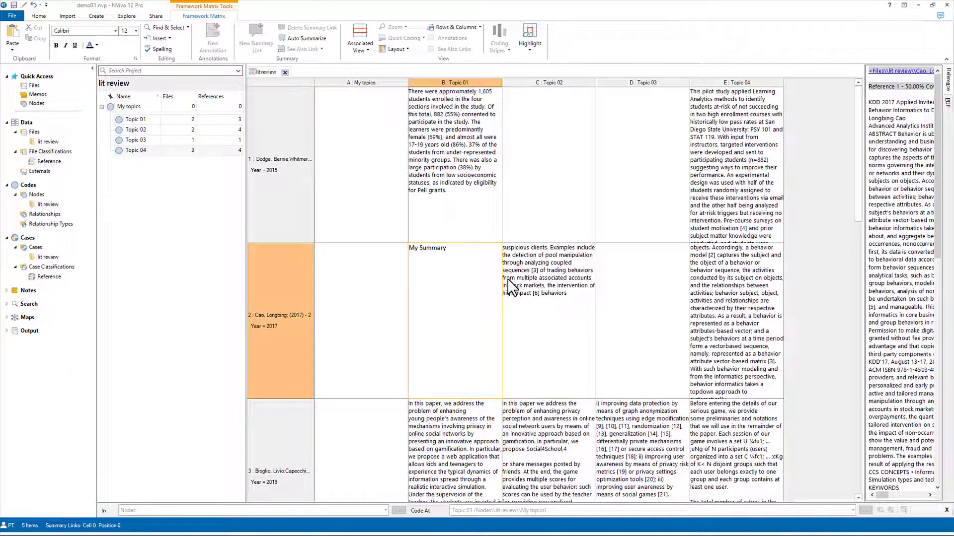
Export the framework matrix to the desktop as the Excel file "lit review.xlsx"
right_click(530, 200)
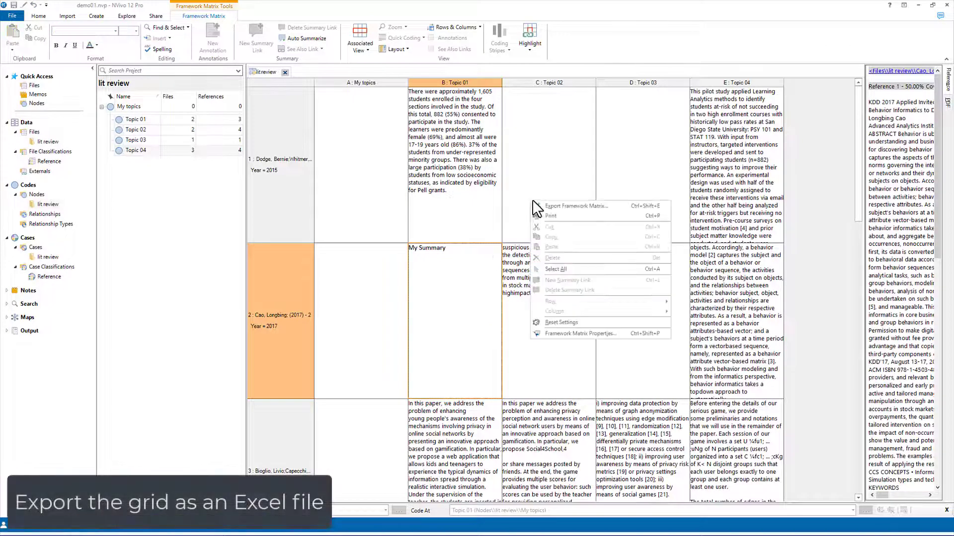
left_click(551, 208)
key("Return")
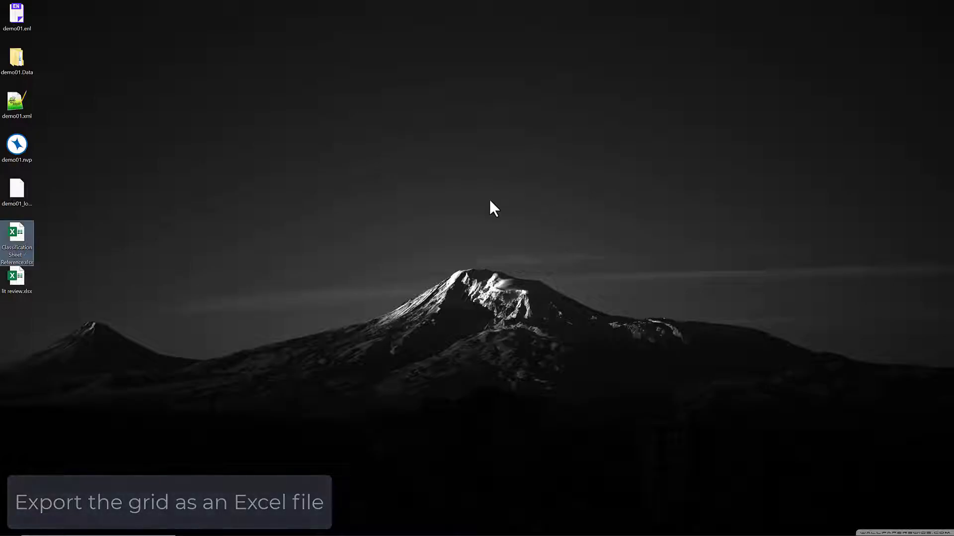
Open the exported "lit review.xlsx" in Excel and look through the article summaries by topic
double_click(27, 279)
left_click(339, 311)
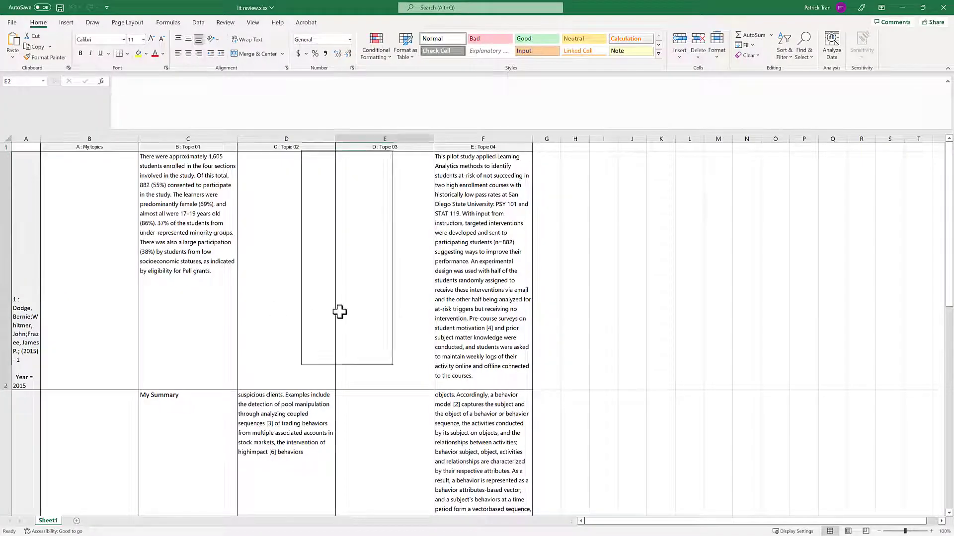
scroll(338, 312, "down", 5)
scroll(339, 313, "up", 5)
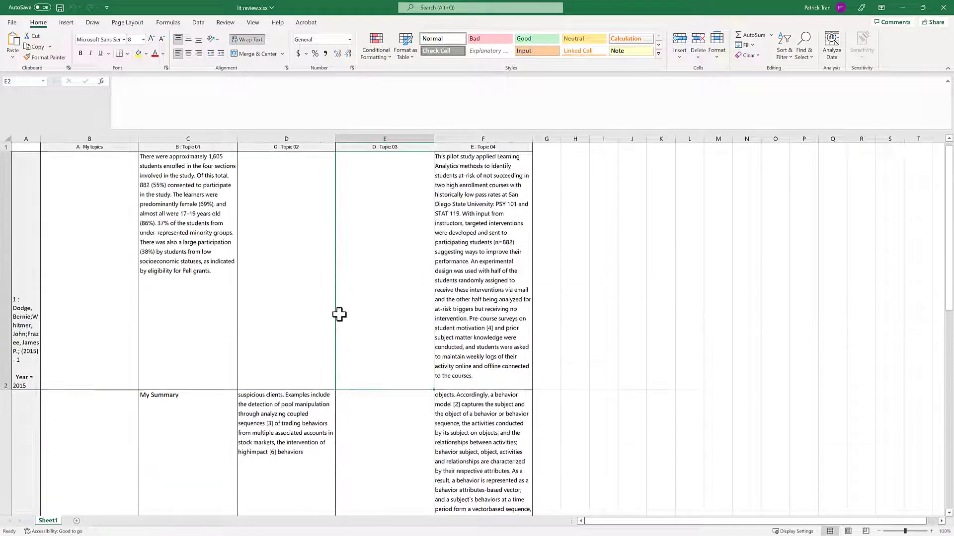